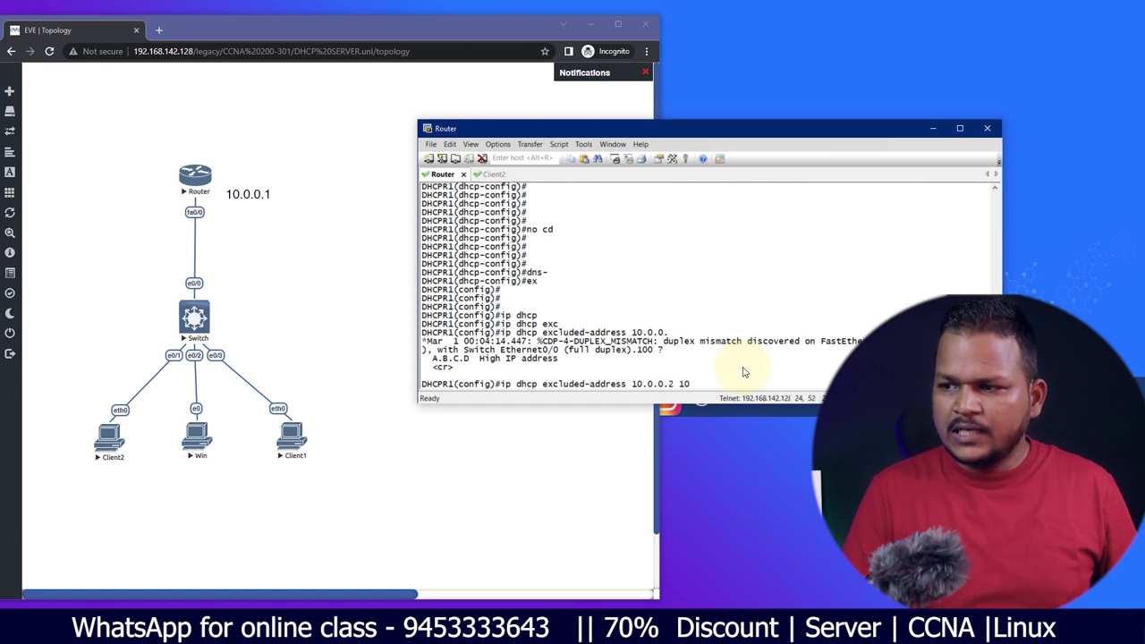
- Exclude addresses 10.0.0.2 through 10.0.0.100 from DHCP assignment in the router's global configuration
key("Return")
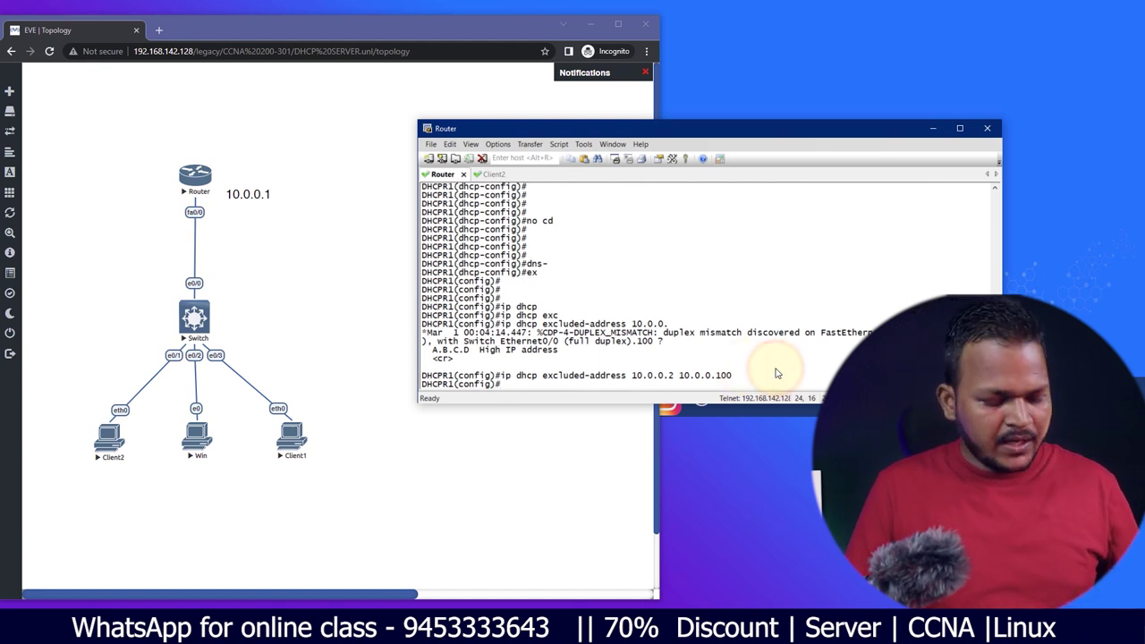
key("Return")
key("Return")
key("Return")
key("Return")
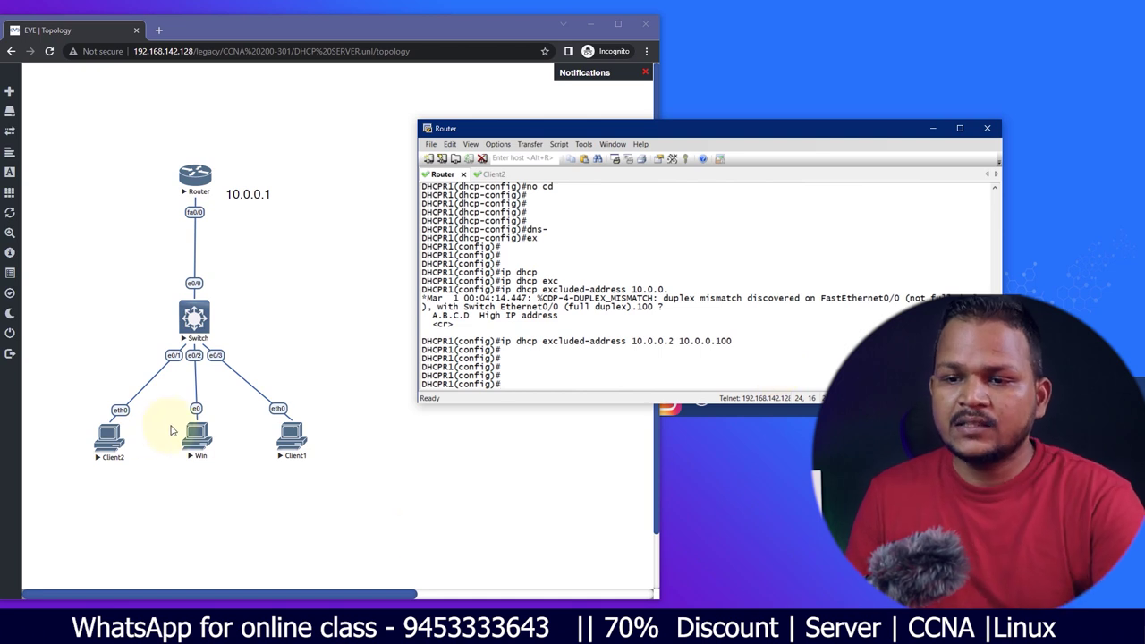
- Switch to the Client2 console and check its IP address and gateway with sh ip
left_click(495, 175)
left_click(510, 325)
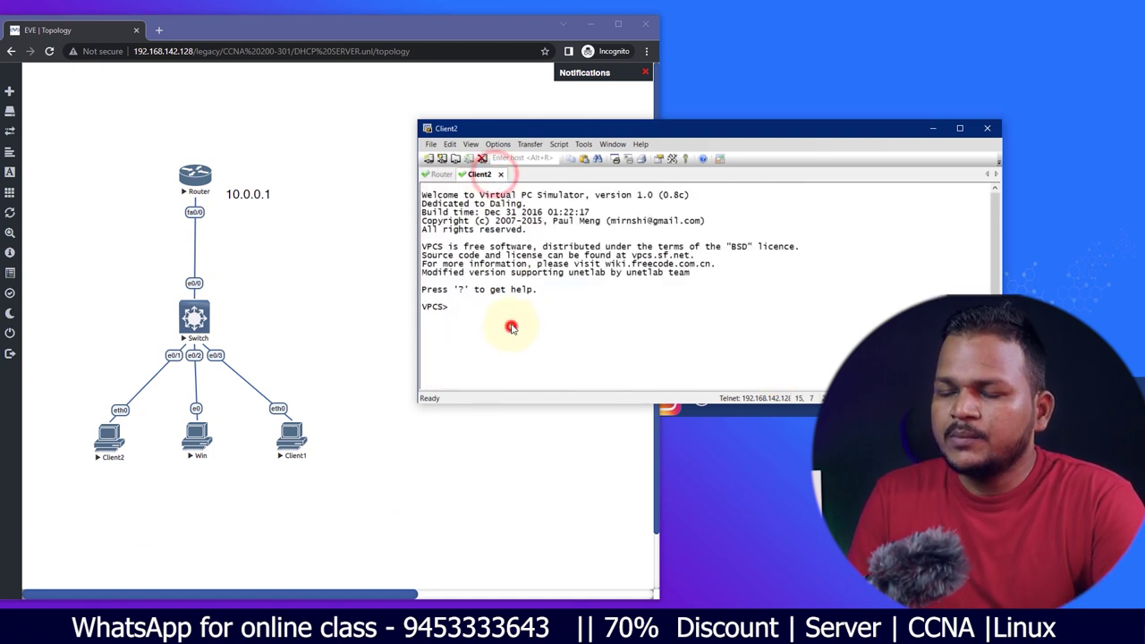
type("sh i")
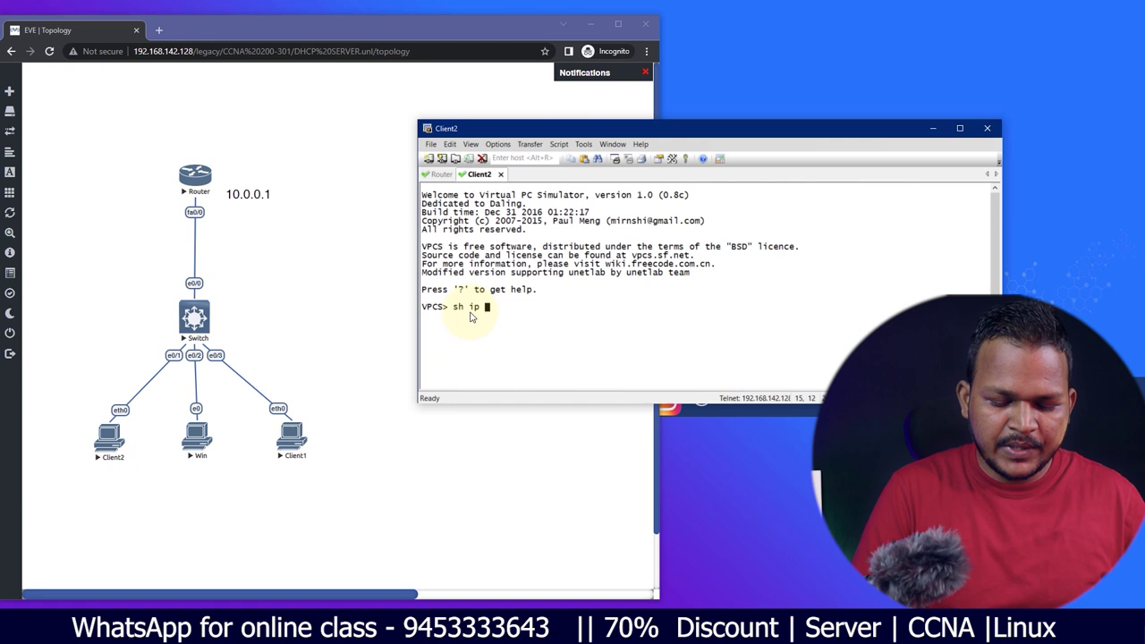
type("p")
key("Return")
left_click_drag(496, 323, 549, 325)
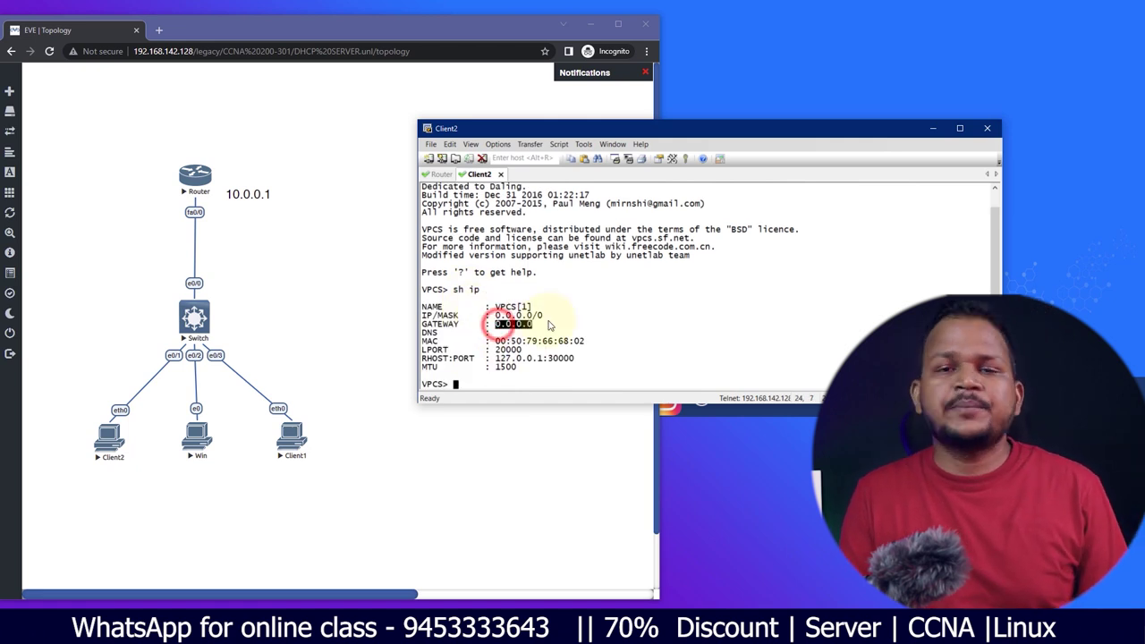
- Start a Wireshark packet capture on Client2's eth0 interface from the EVE topology
right_click(108, 440)
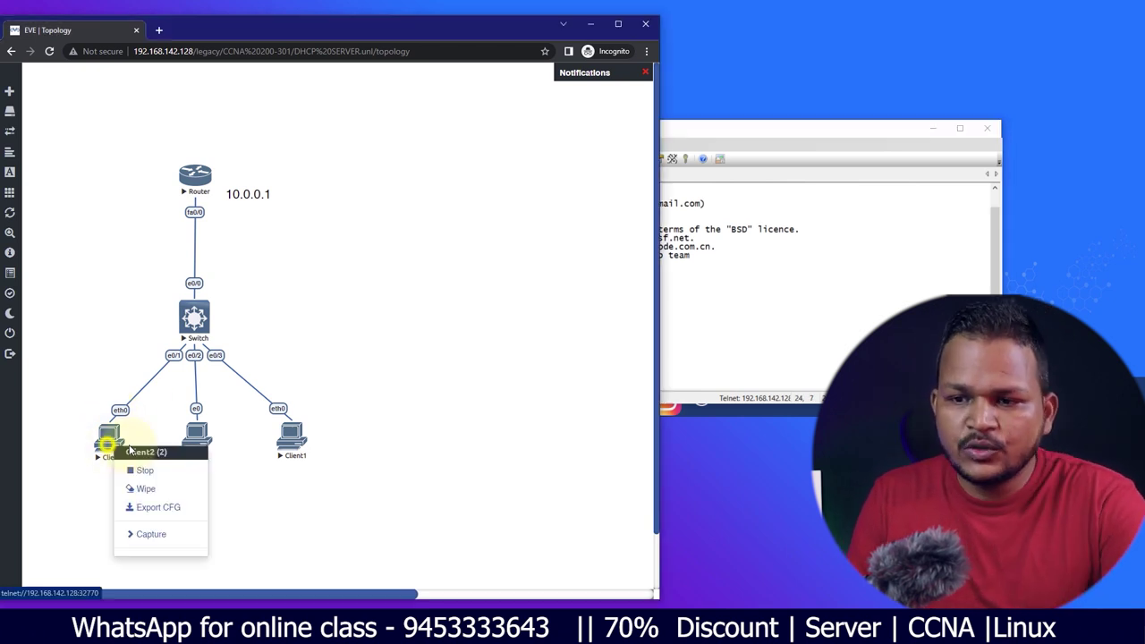
left_click(150, 534)
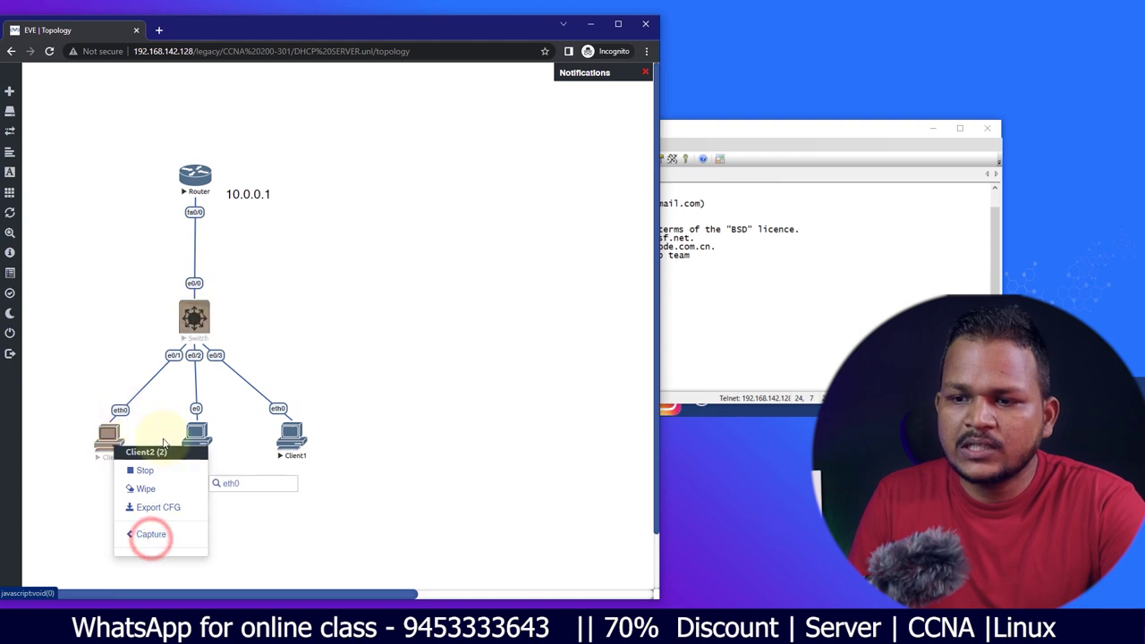
left_click(229, 483)
left_click(332, 126)
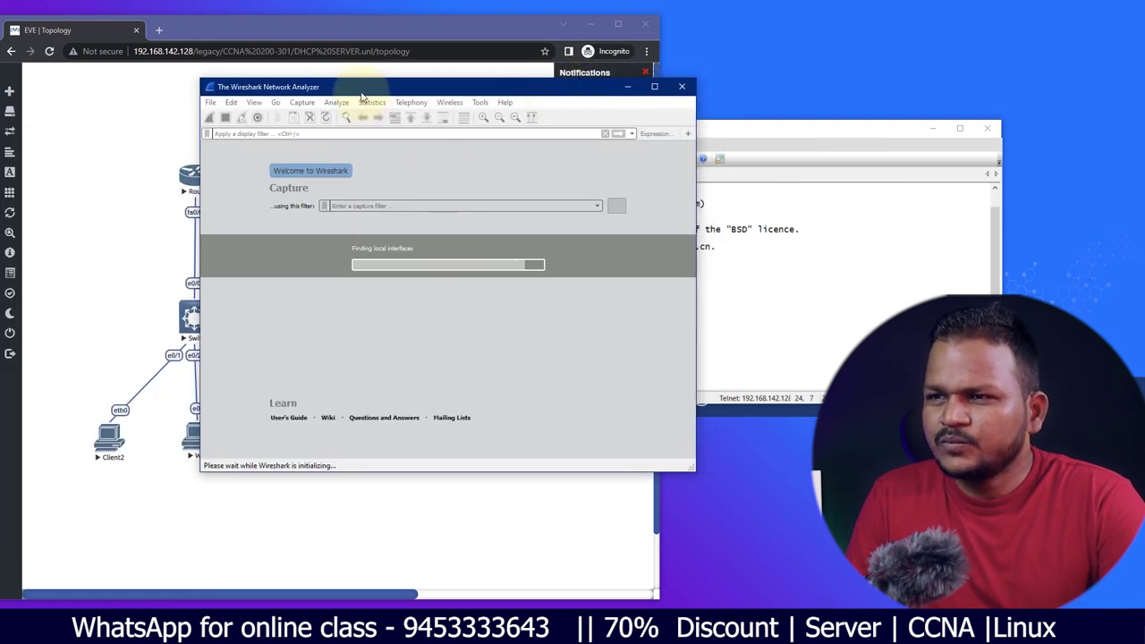
- Postpone the Wireshark software update, then enlarge the capture window and place it over the topology
left_click_drag(358, 85, 379, 71)
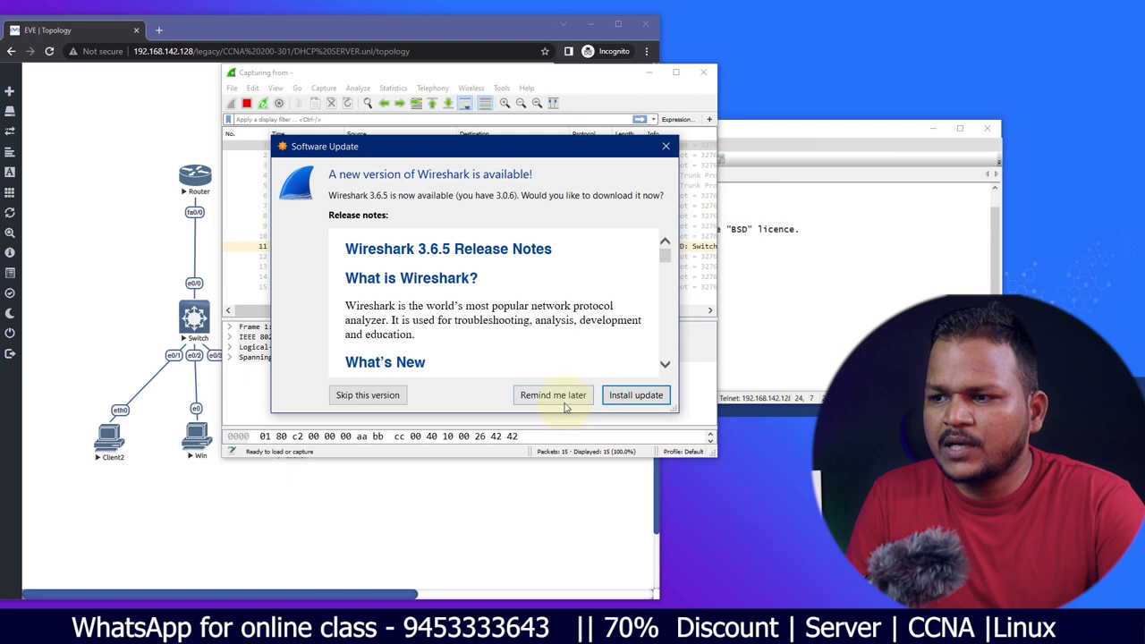
left_click(552, 395)
left_click_drag(715, 456, 845, 543)
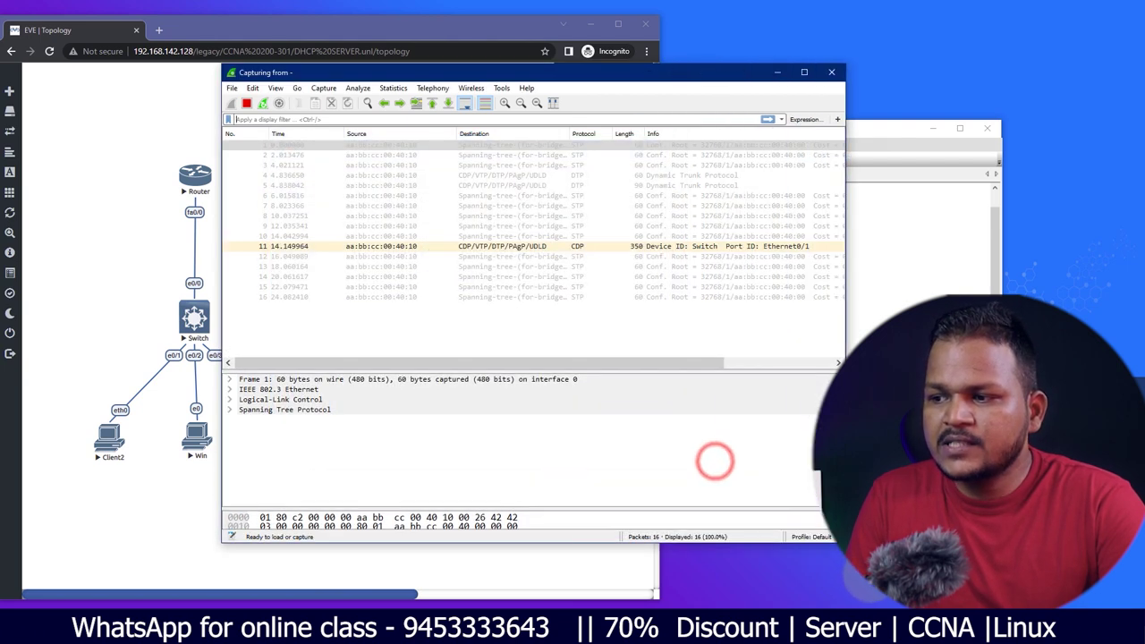
left_click_drag(306, 75, 149, 59)
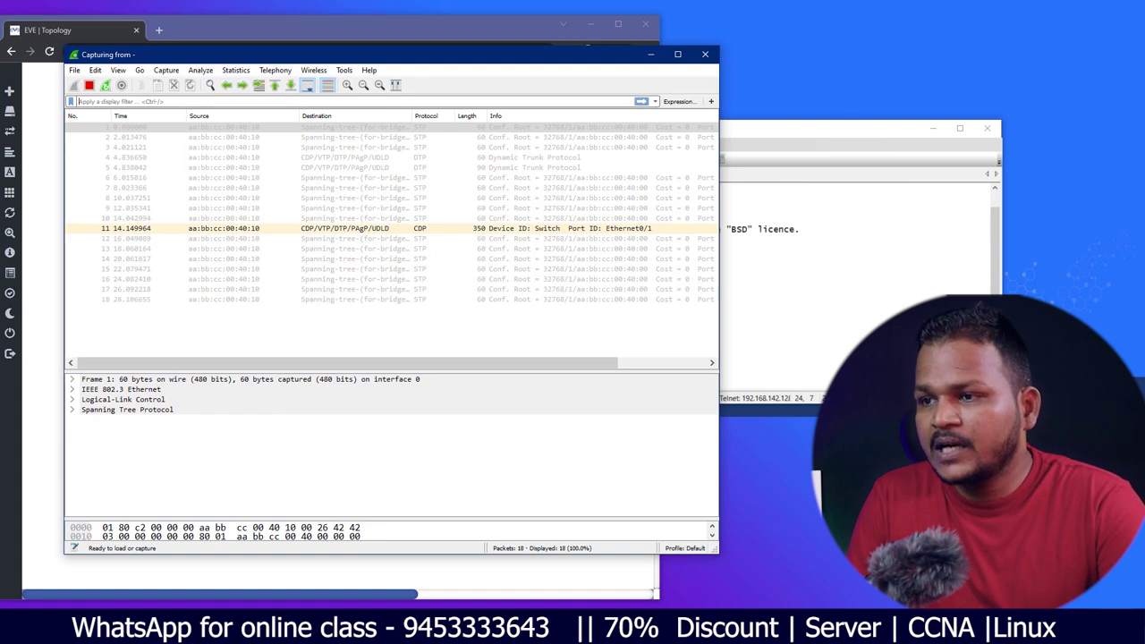
- Request a DHCP address in the Client2 console with ip dhcp
left_click(742, 303)
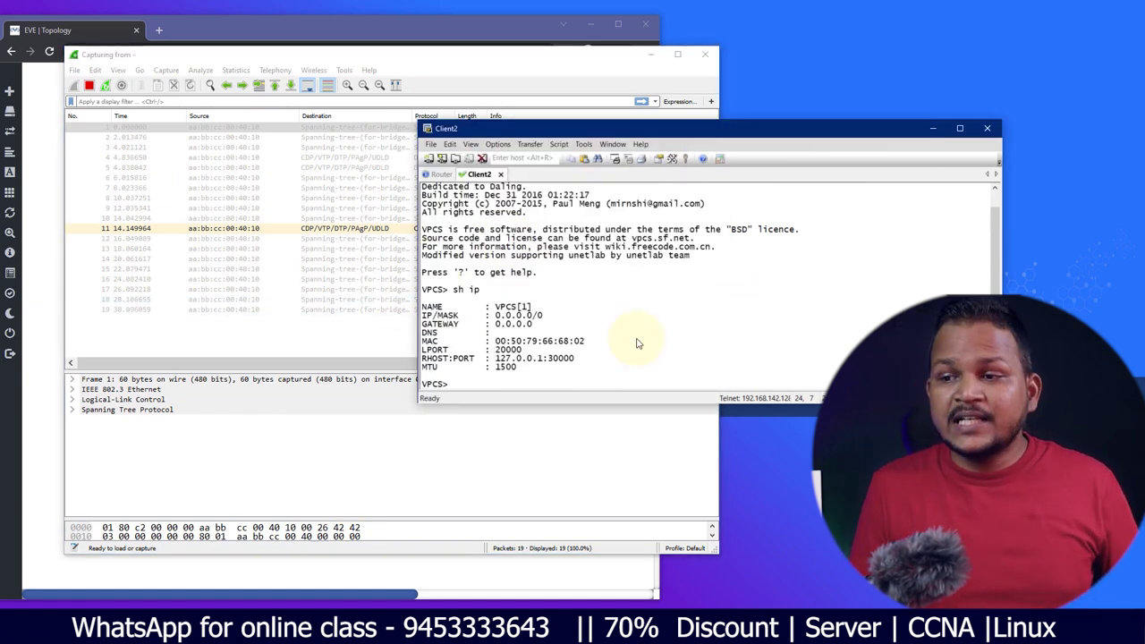
type("ip dhcp")
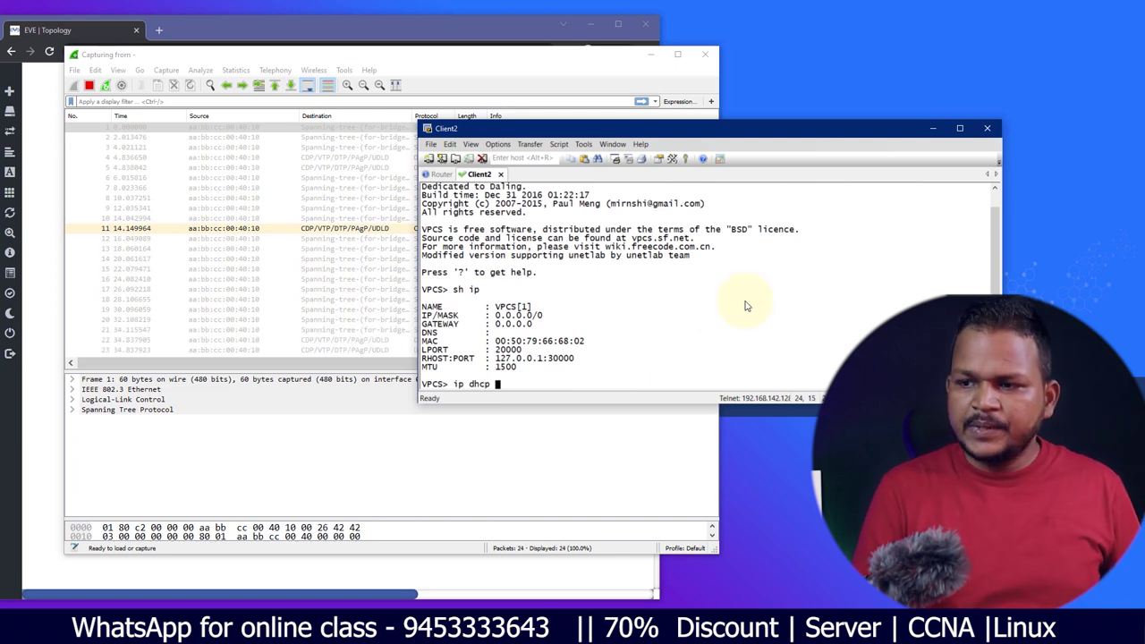
key("Return")
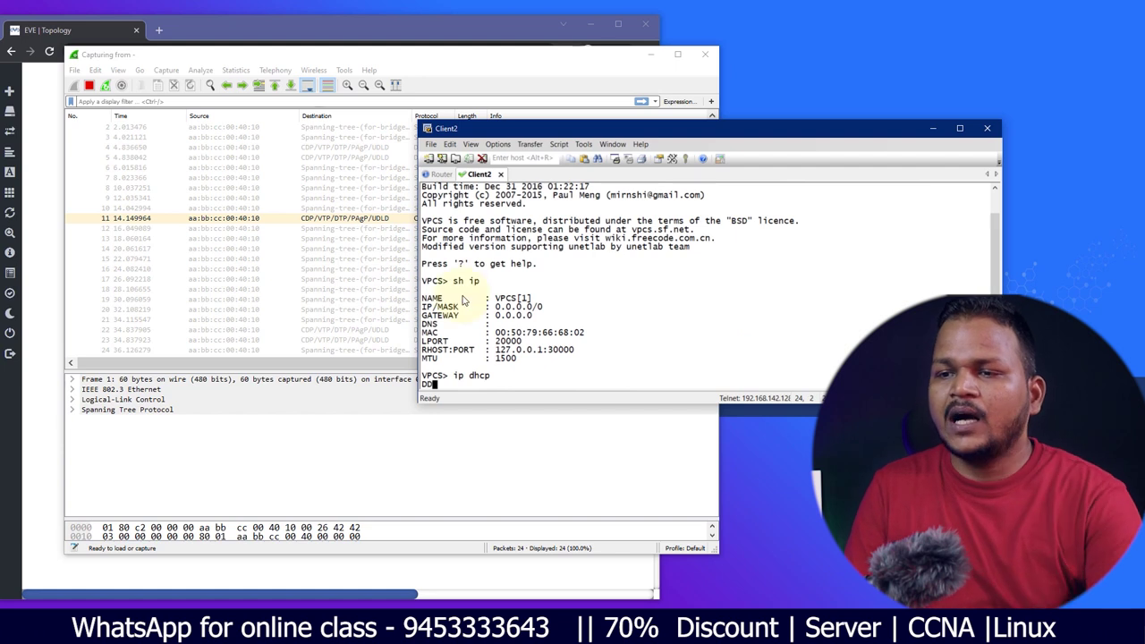
- Move the Client2 console clear of Wireshark's packet list and stop the running capture
left_click_drag(489, 128, 601, 123)
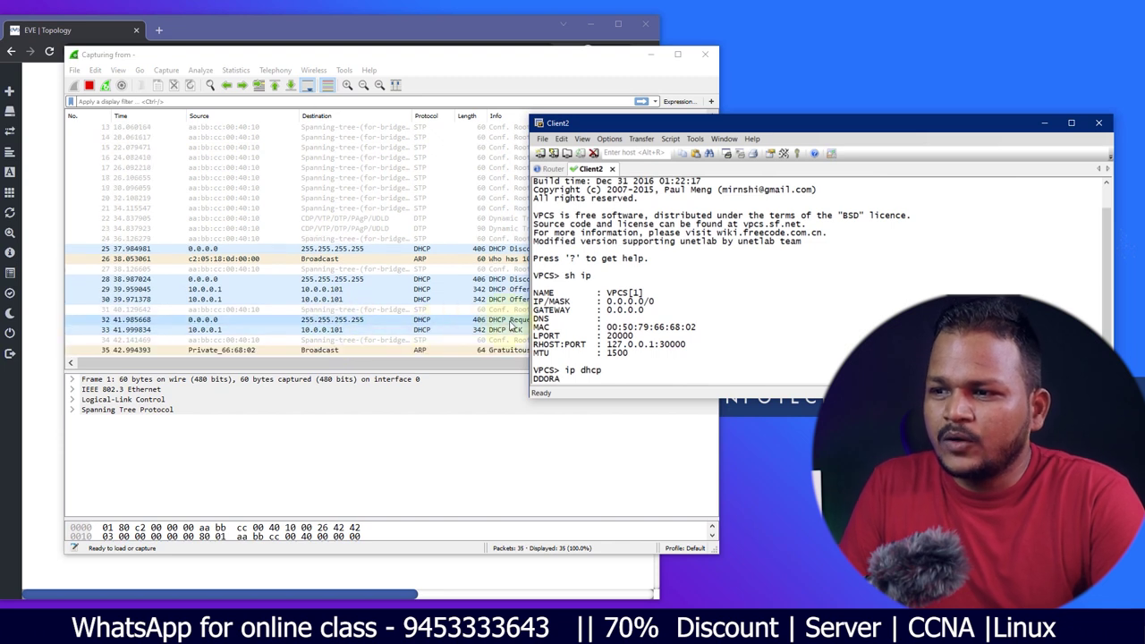
left_click_drag(632, 122, 708, 123)
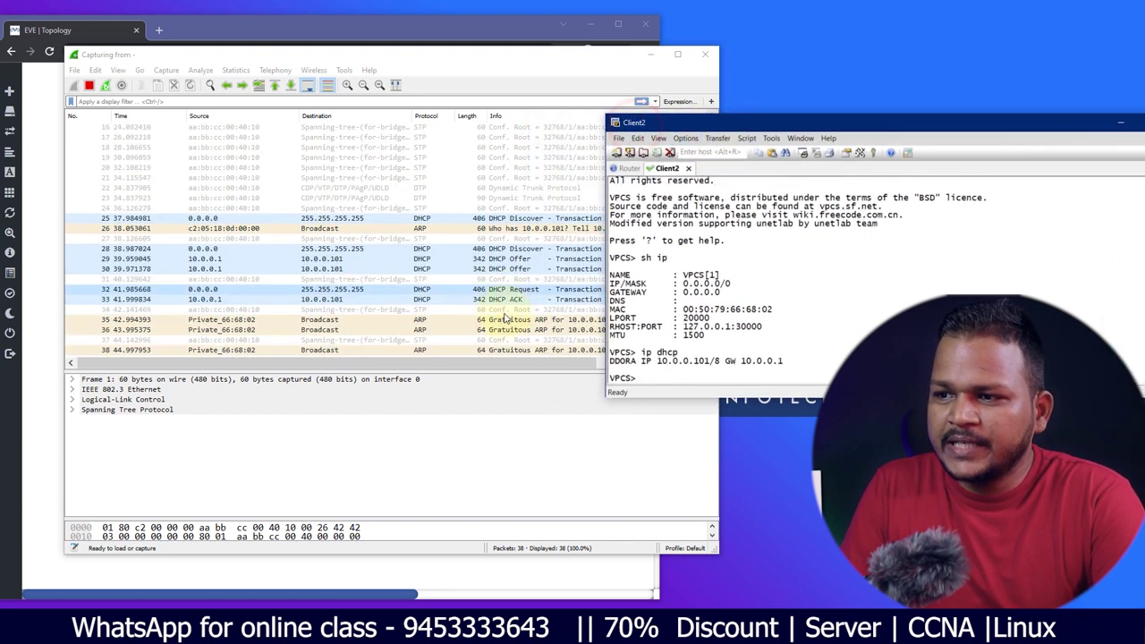
left_click_drag(686, 366, 612, 353)
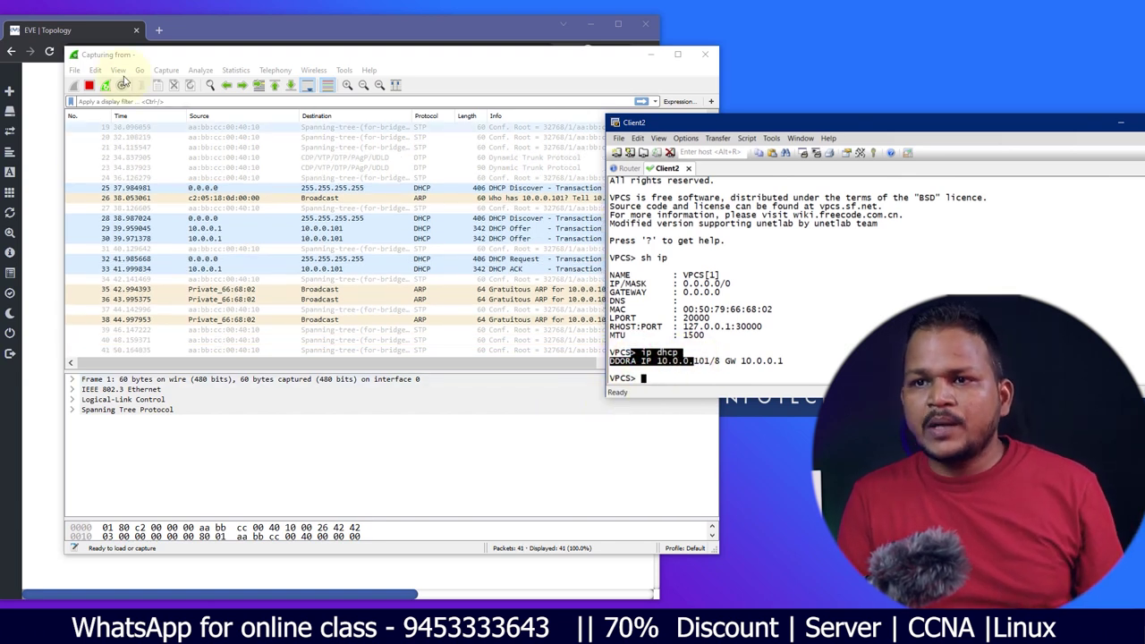
left_click(89, 85)
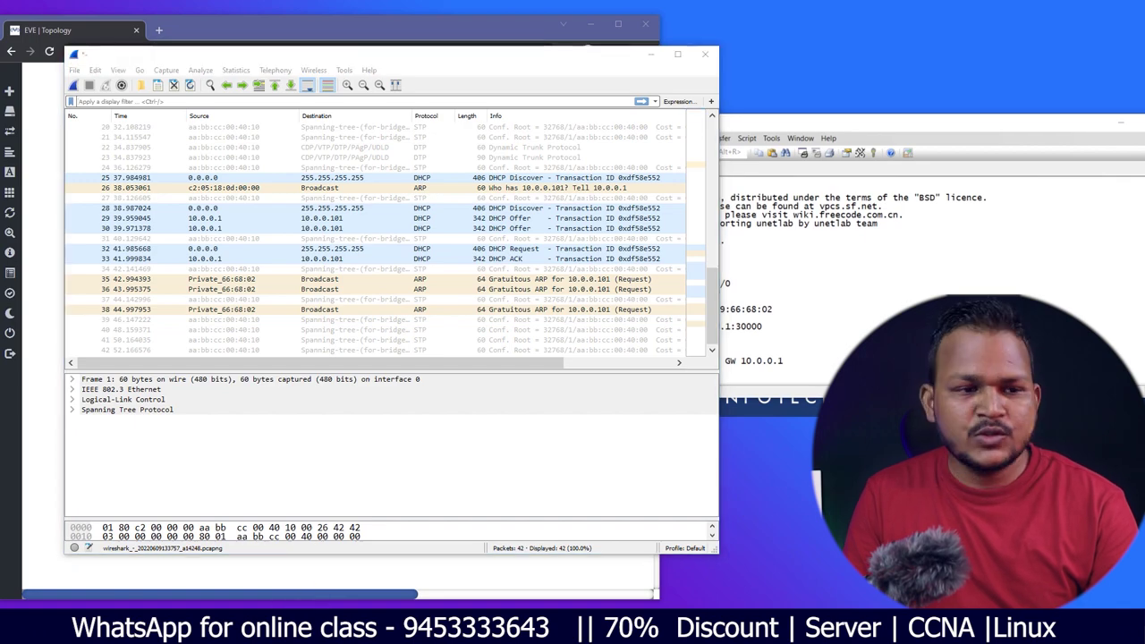
- In the Win virtual machine, apply automatic IP and DNS addressing in Local Area Connection's TCP/IPv4 properties
left_click(526, 417)
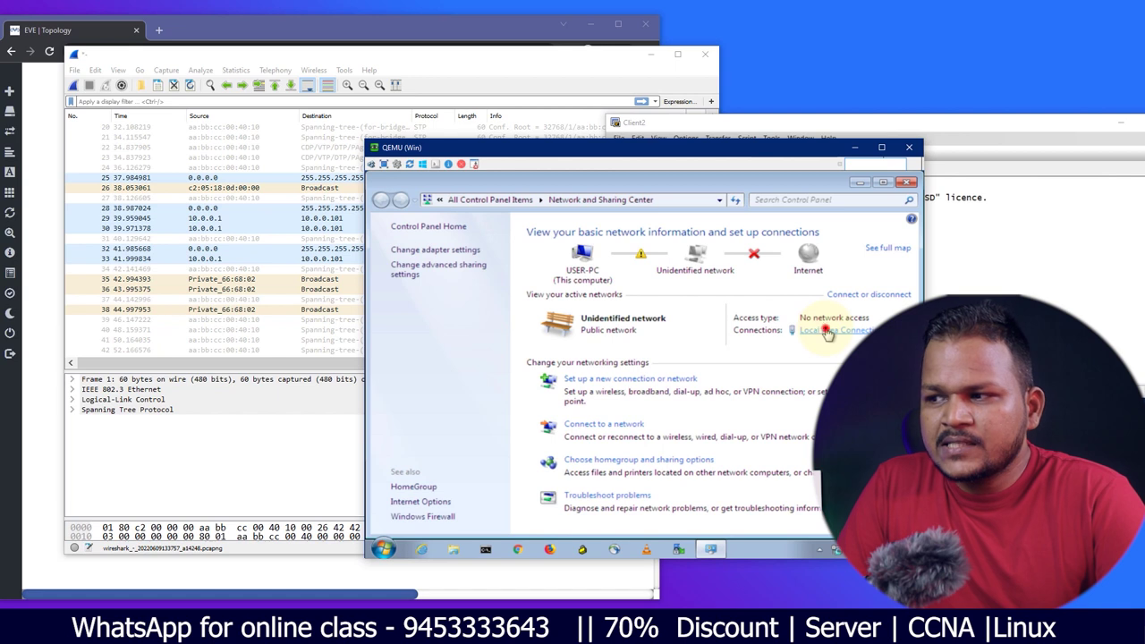
left_click(825, 331)
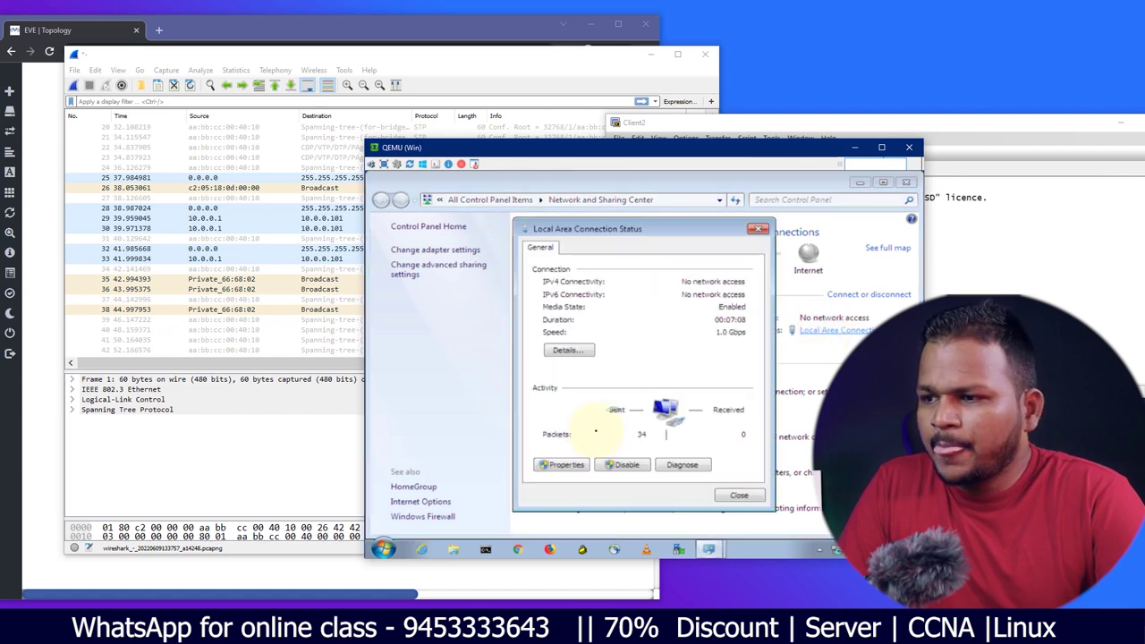
left_click(573, 466)
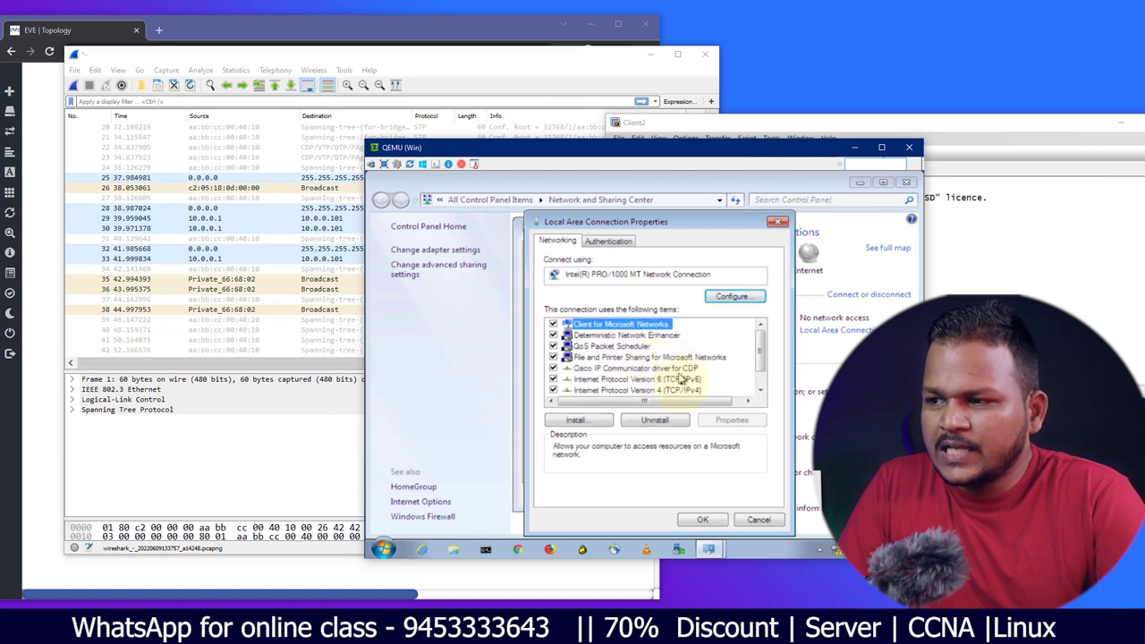
left_click(677, 391)
left_click(732, 420)
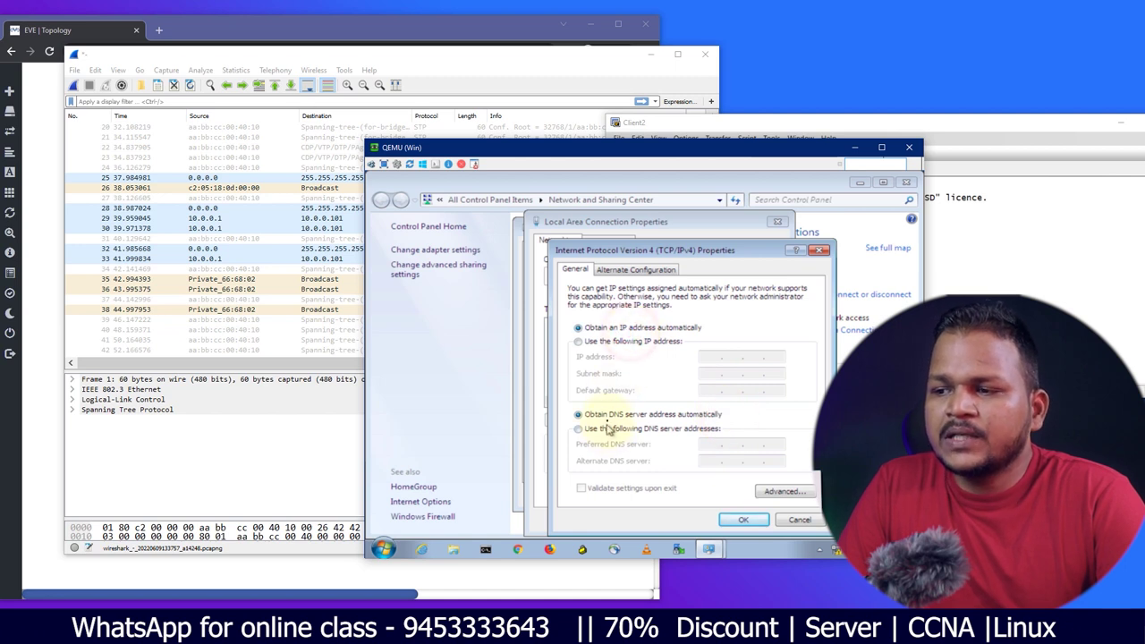
left_click(739, 519)
left_click(702, 519)
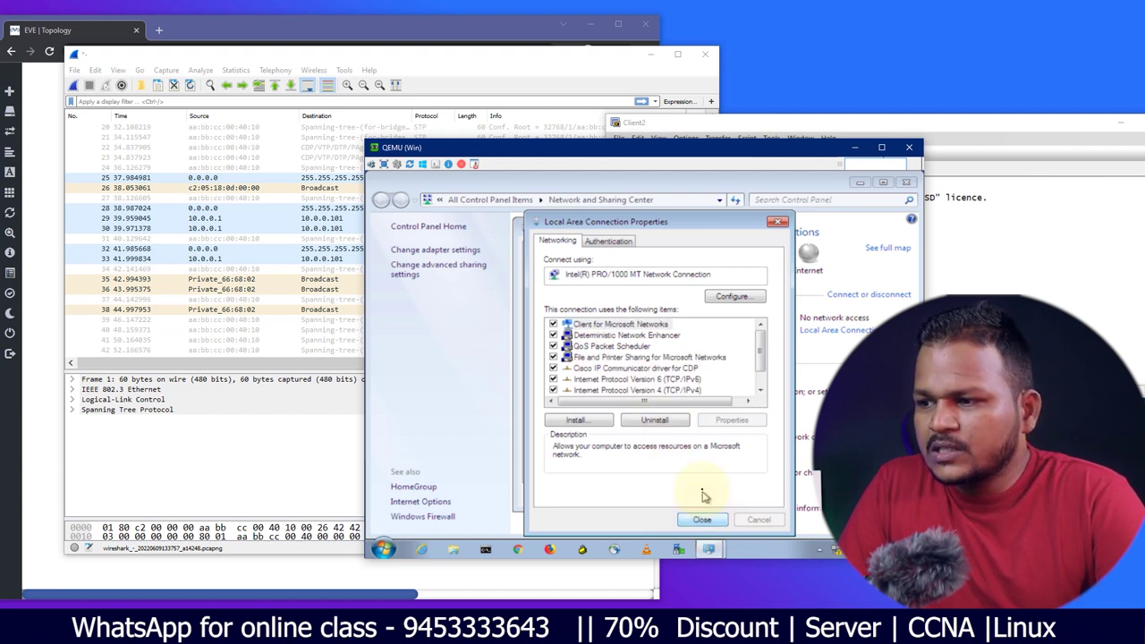
left_click(702, 521)
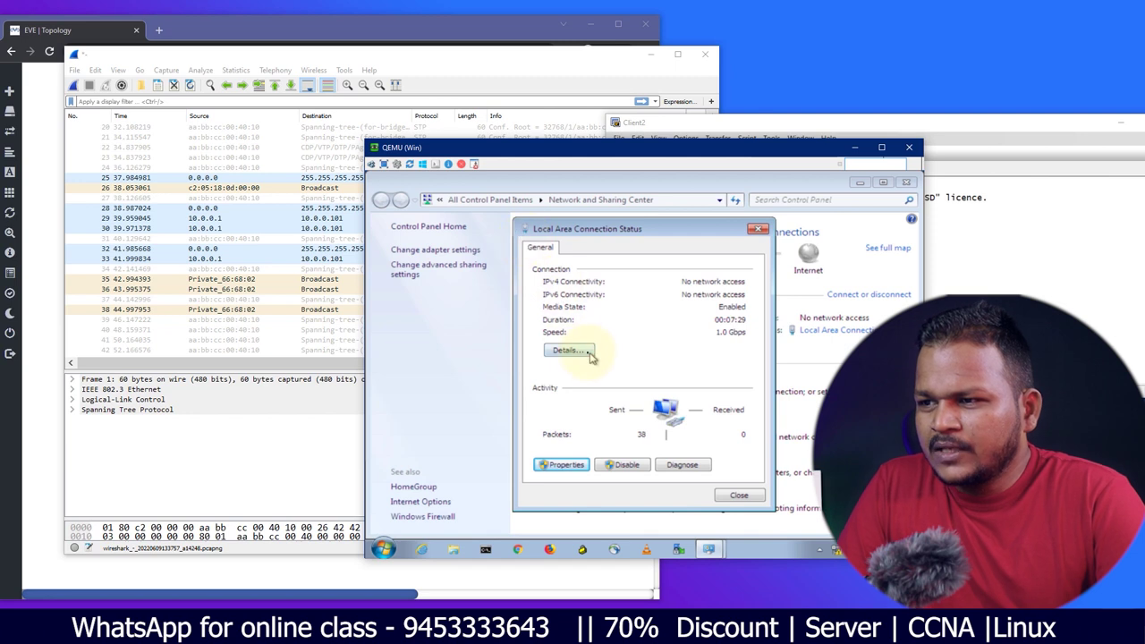
- Examine the IPv4 address in Local Area Connection's network connection details
left_click(567, 350)
left_click(646, 341)
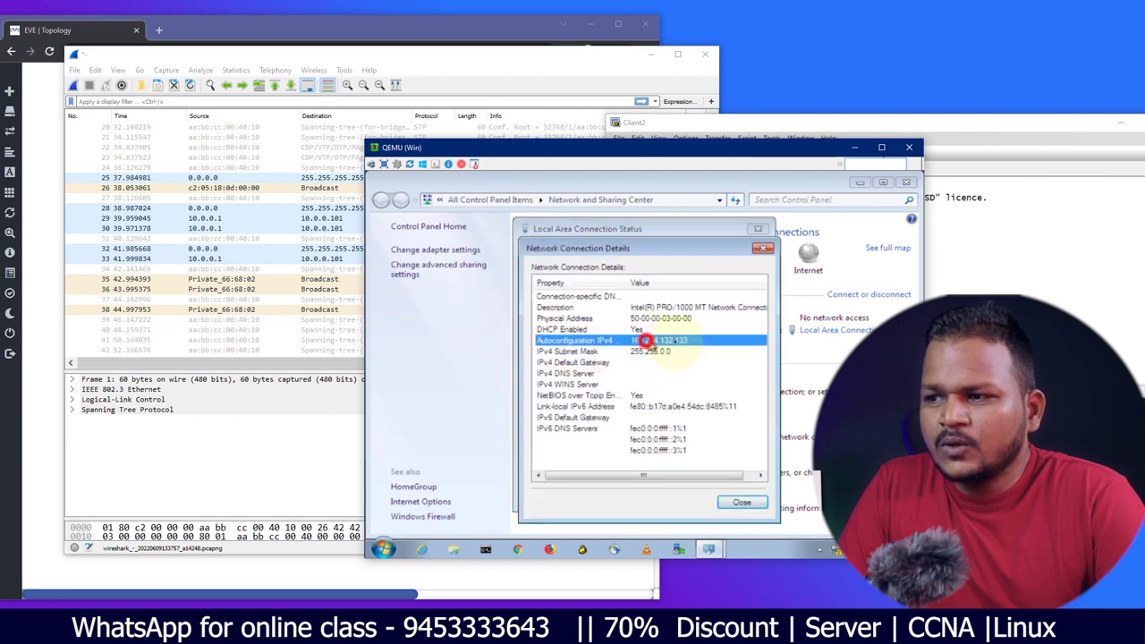
left_click(740, 502)
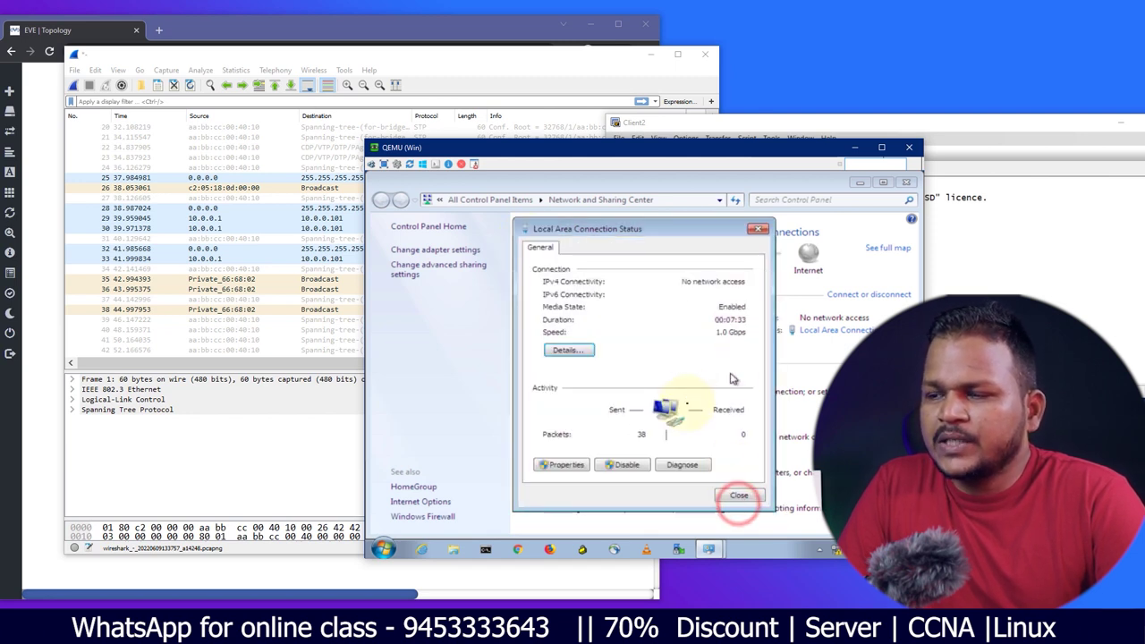
- Disable the Local Area Connection adapter and enable it again from Network Connections
left_click(629, 466)
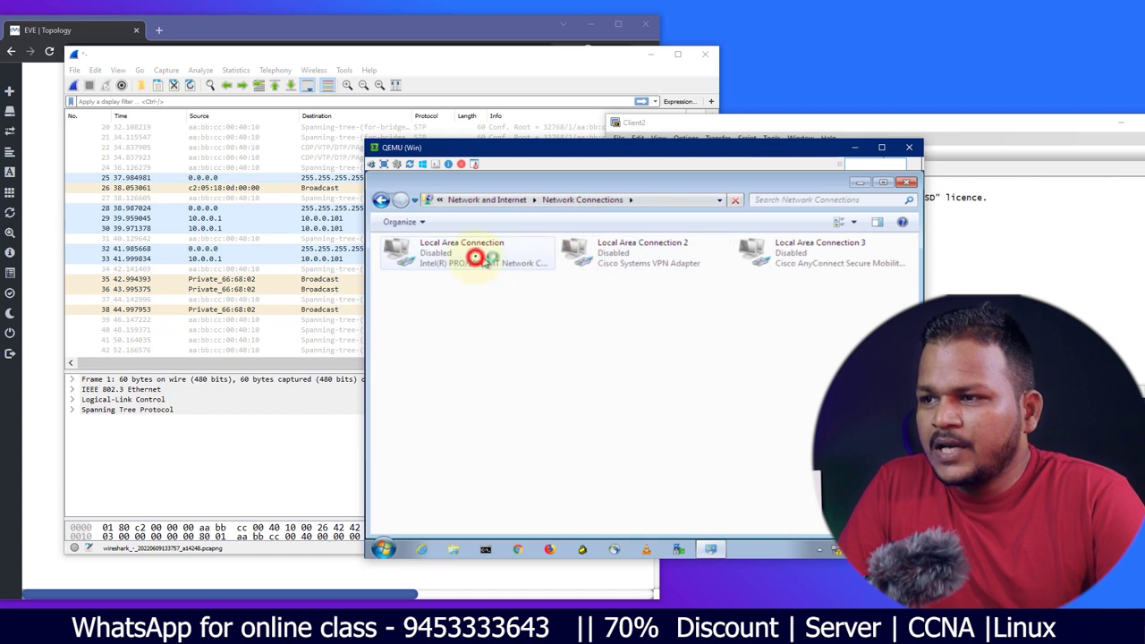
left_click(476, 257)
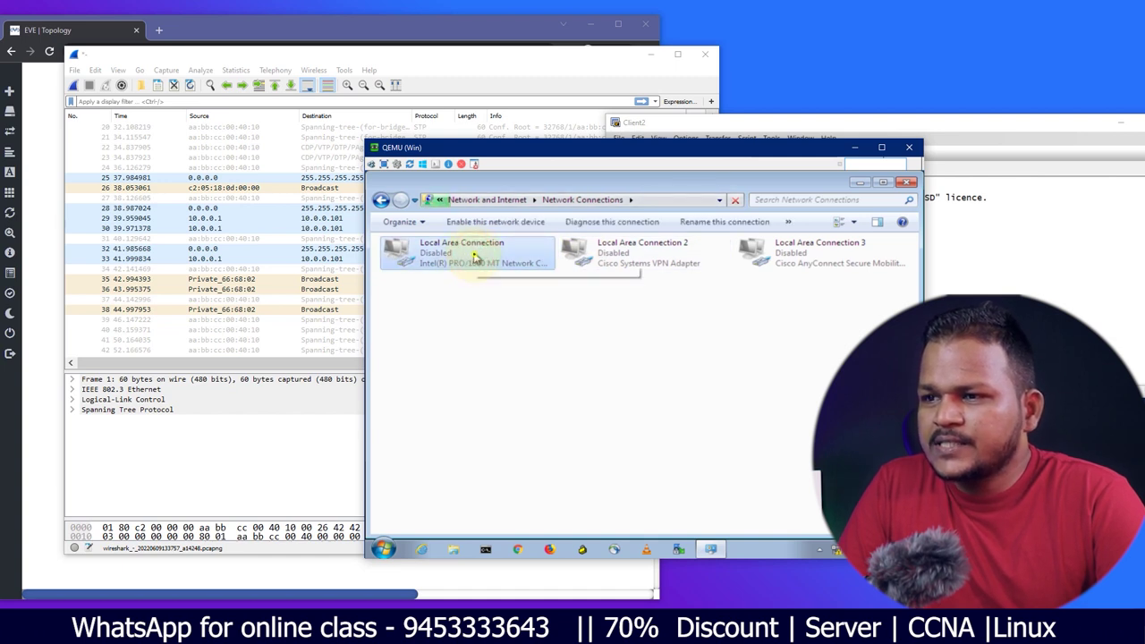
right_click(492, 259)
left_click(498, 261)
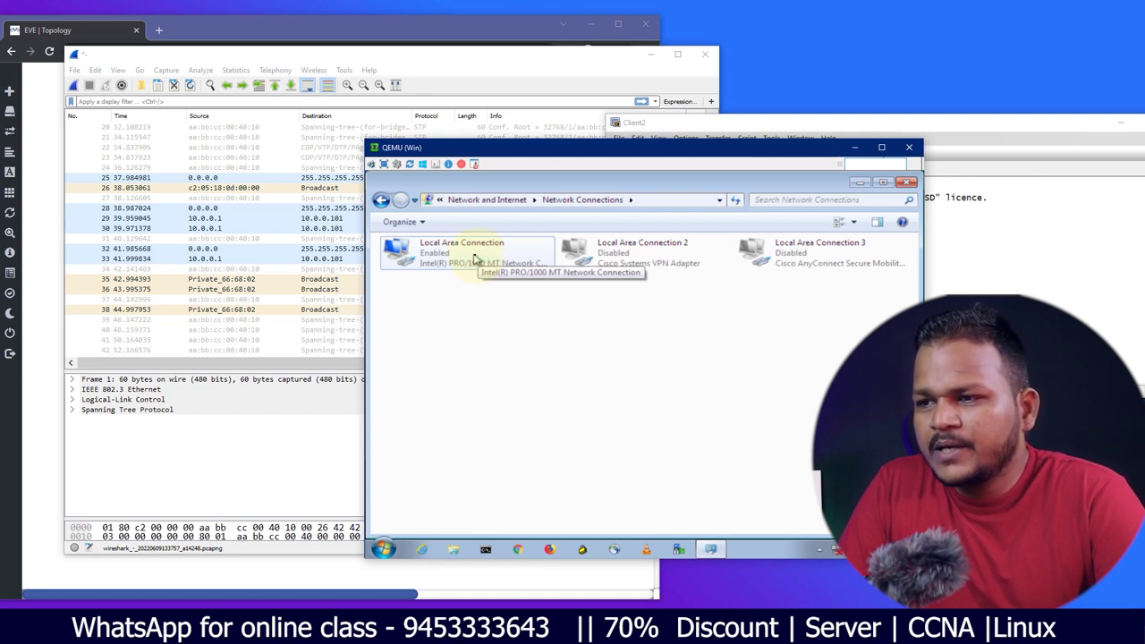
left_click(474, 257)
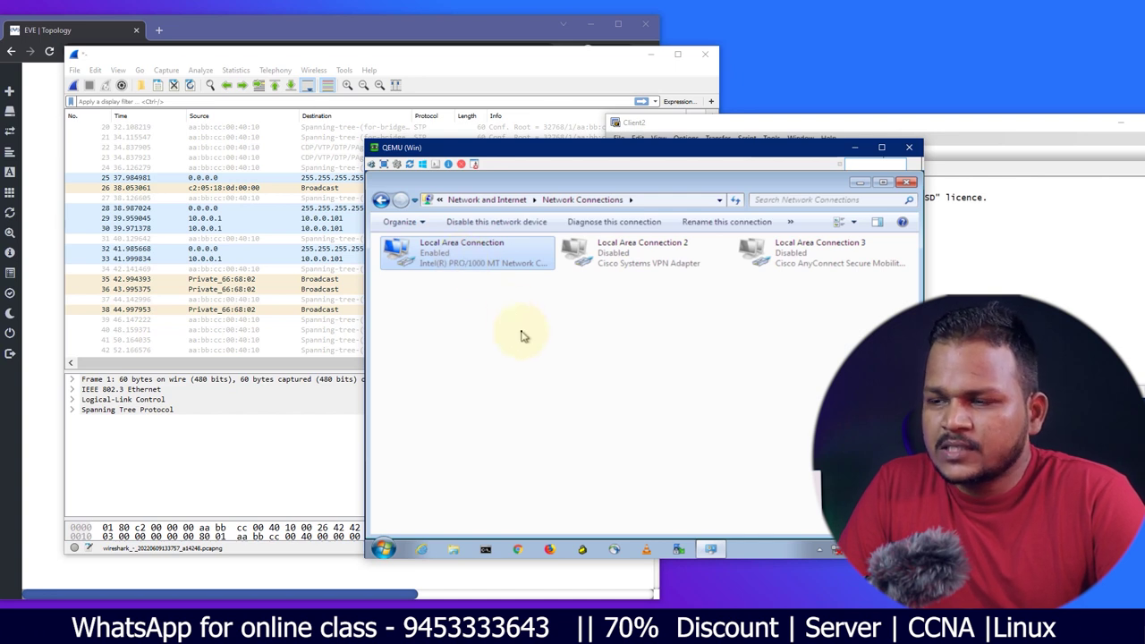
- Close the Network Connections window and check the Windows IP configuration with ipconfig in Command Prompt
left_click(487, 550)
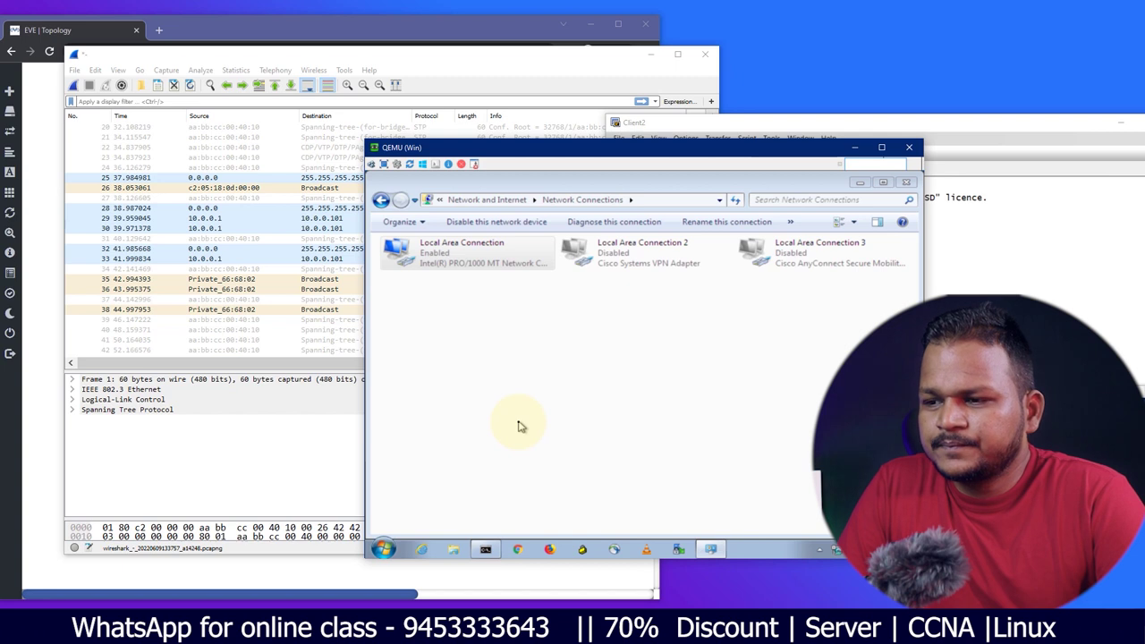
left_click(906, 184)
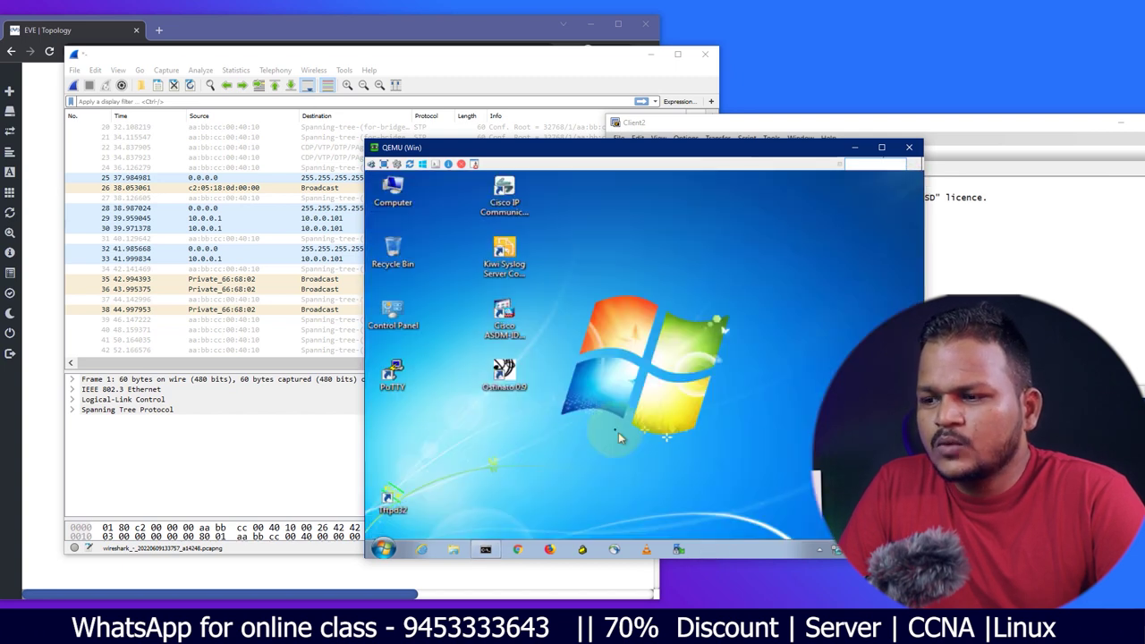
left_click(489, 552)
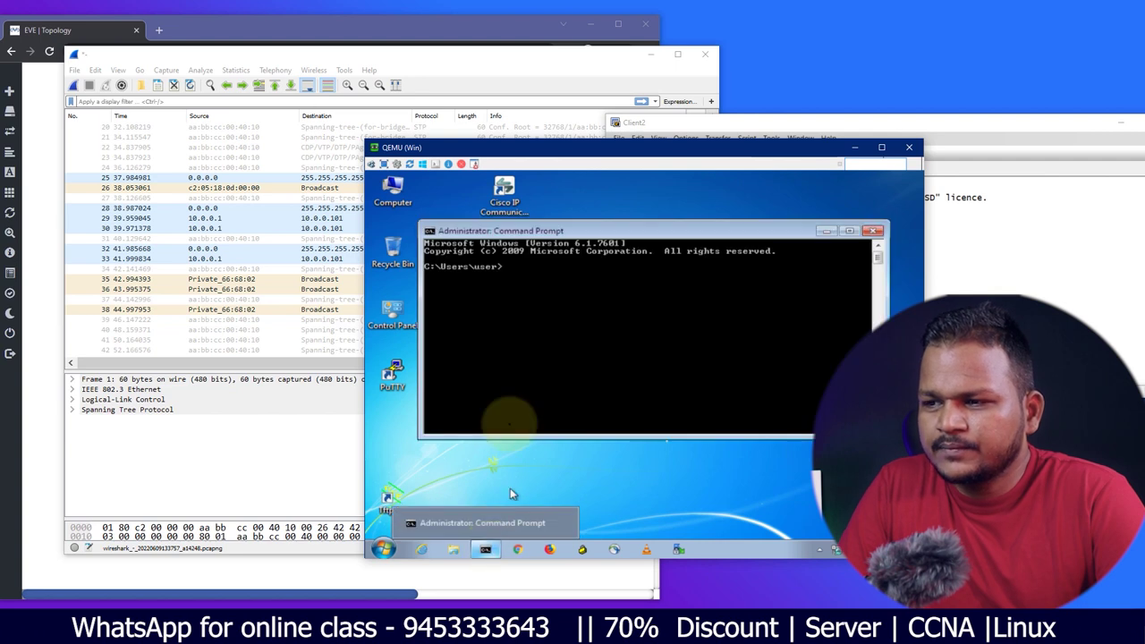
left_click(532, 311)
type("ipcon")
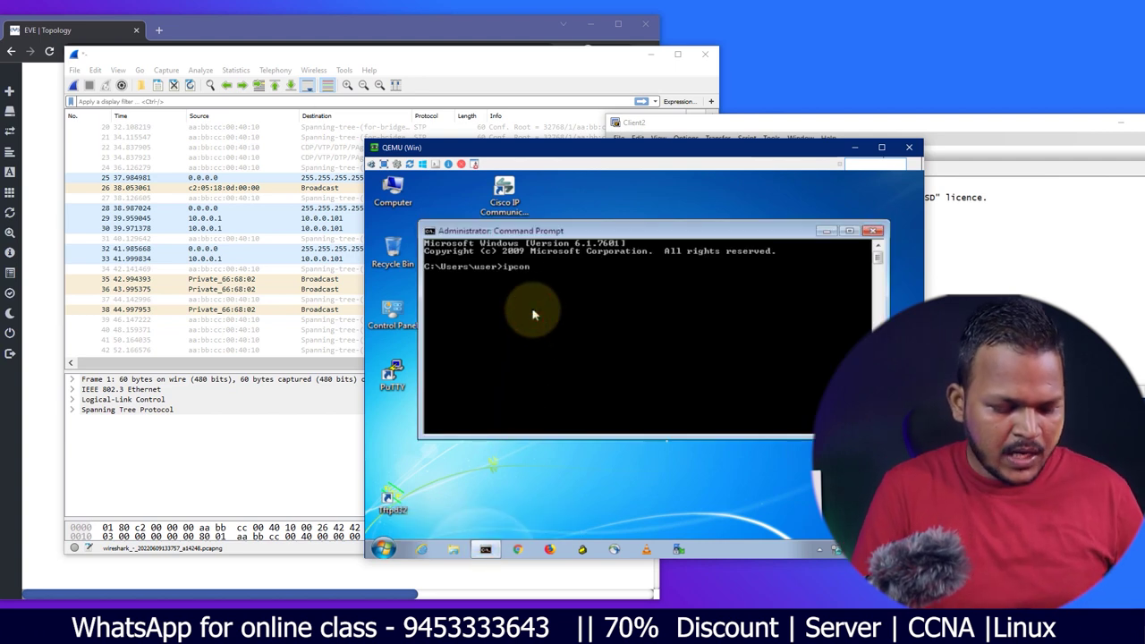
type("fig")
key("Return")
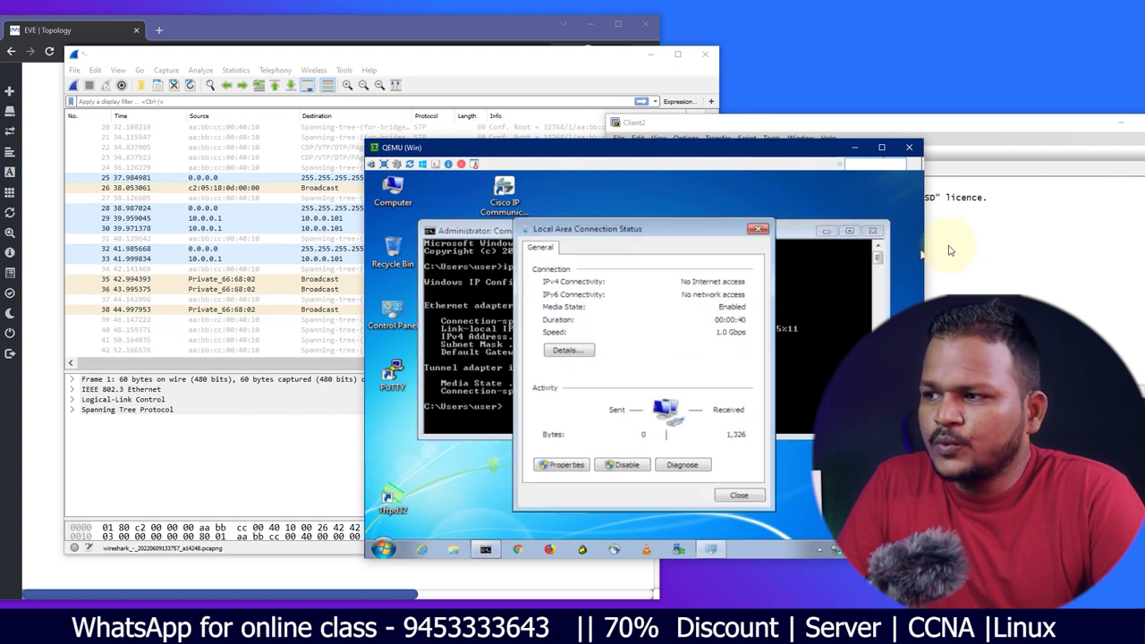
- Switch to the Client2 console and check its assigned IP settings with sh ip
left_click(964, 244)
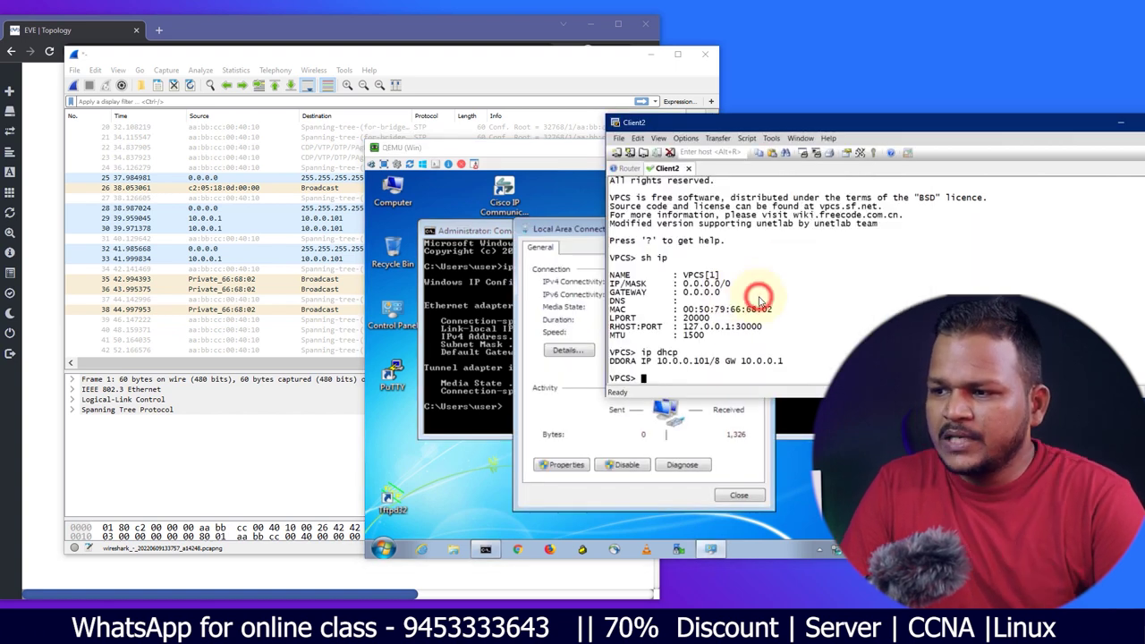
type("sh ip")
key("Return")
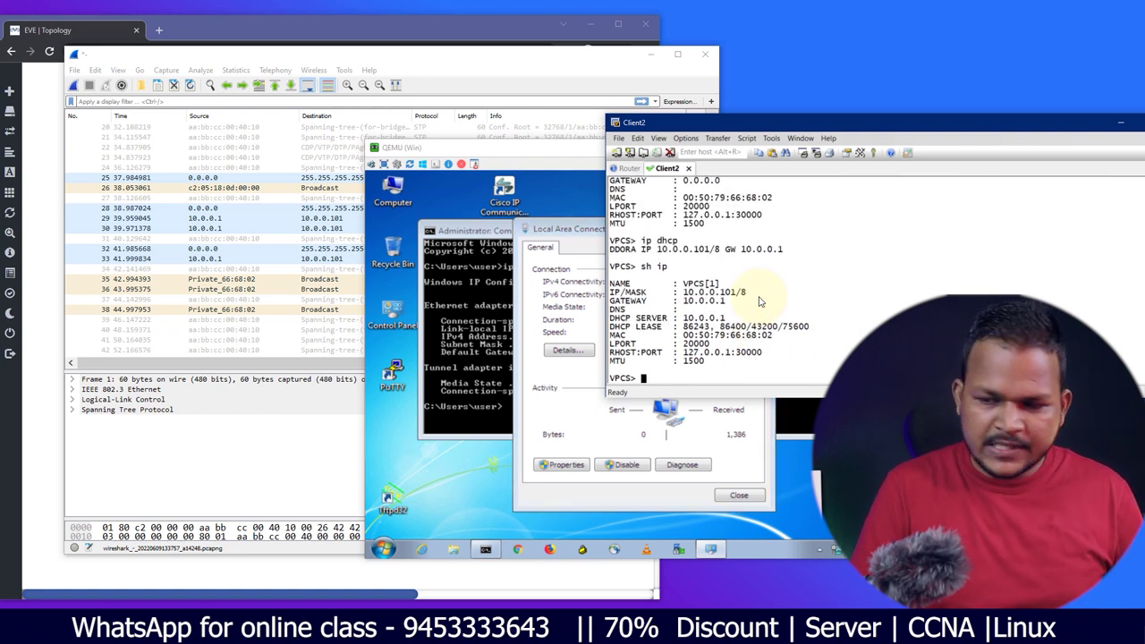
double_click(727, 292)
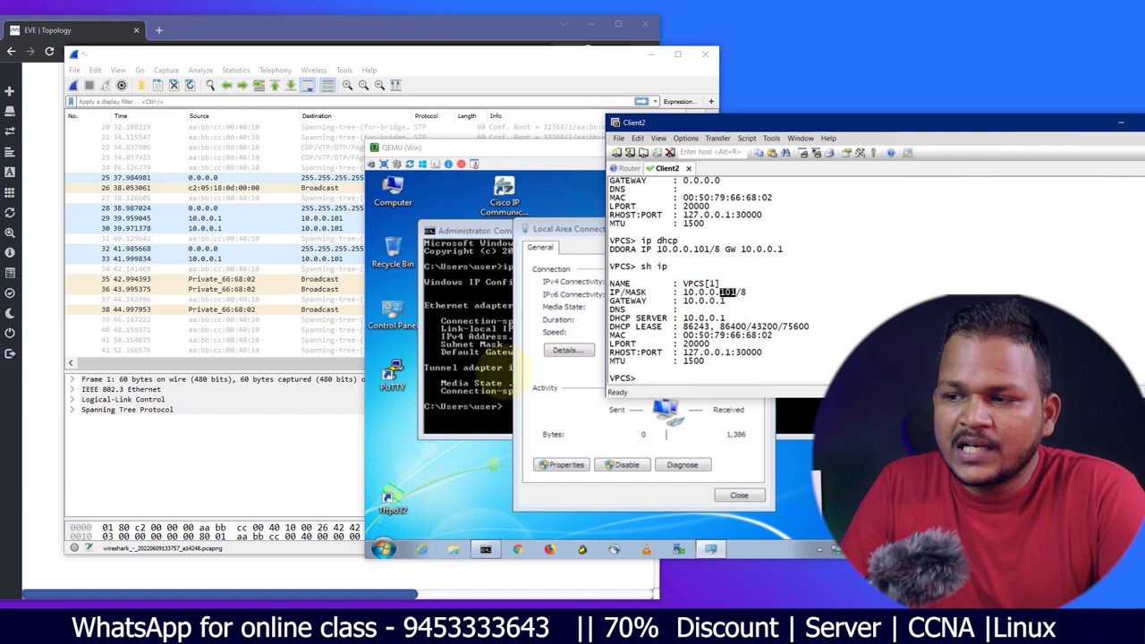
- Close the Local Area Connection Status and network location windows in the Win virtual machine, and open the Router console session
left_click(739, 495)
left_click(707, 368)
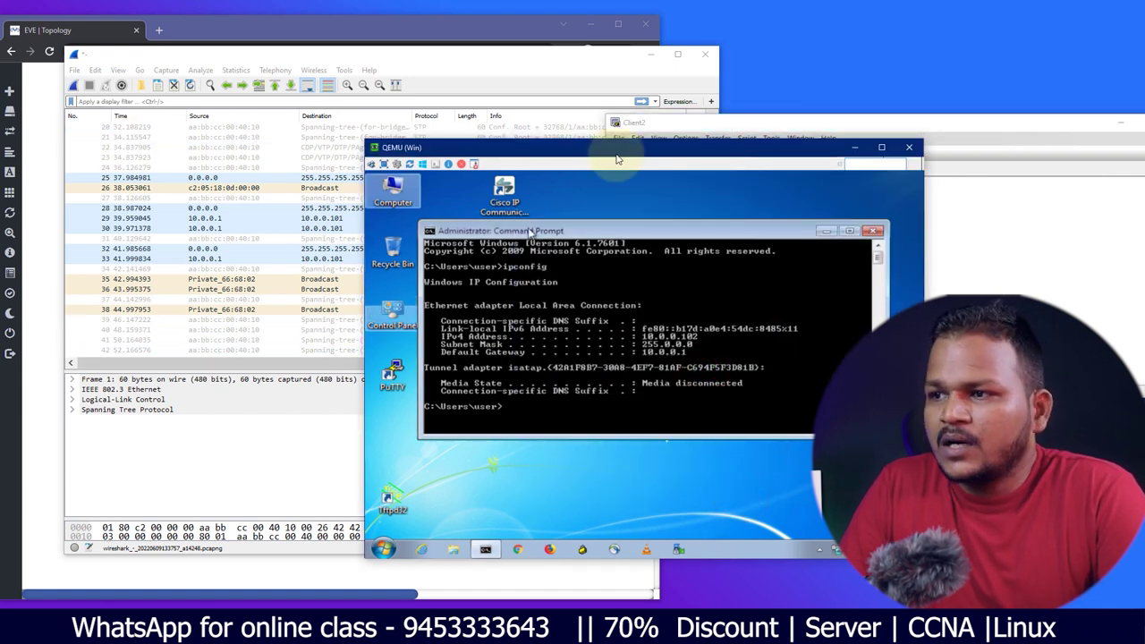
left_click(961, 211)
double_click(670, 122)
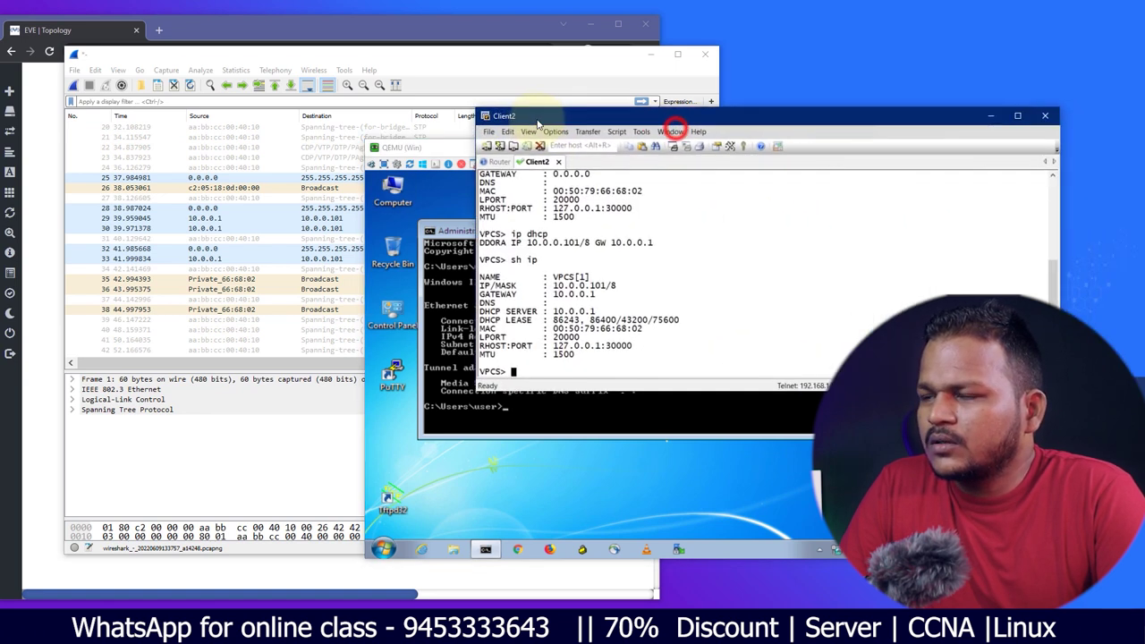
left_click(484, 158)
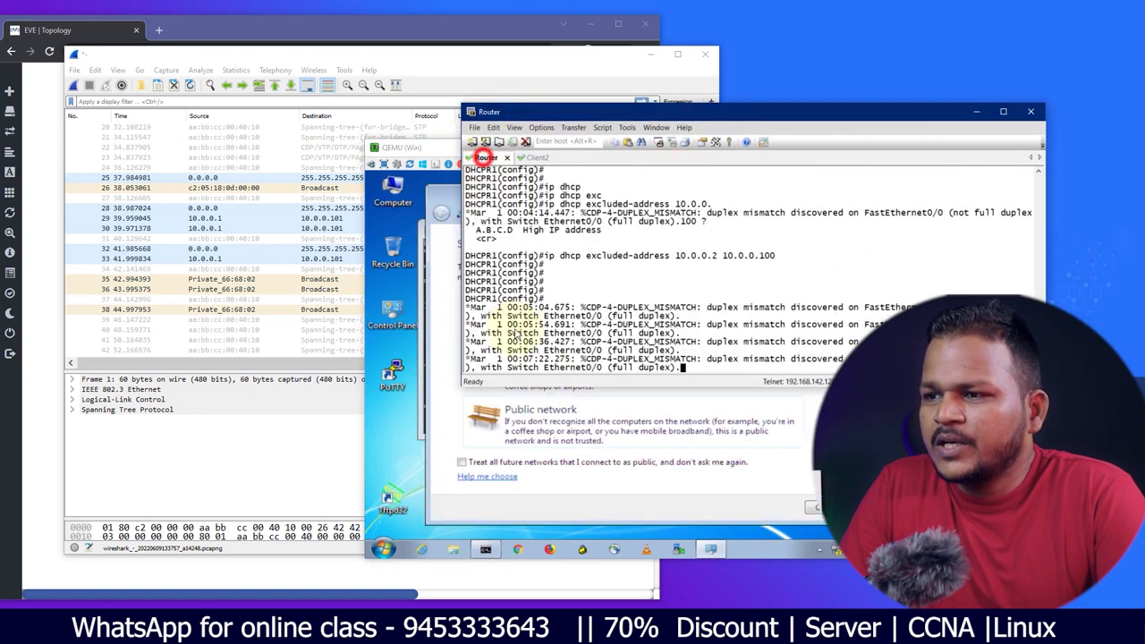
left_click(811, 506)
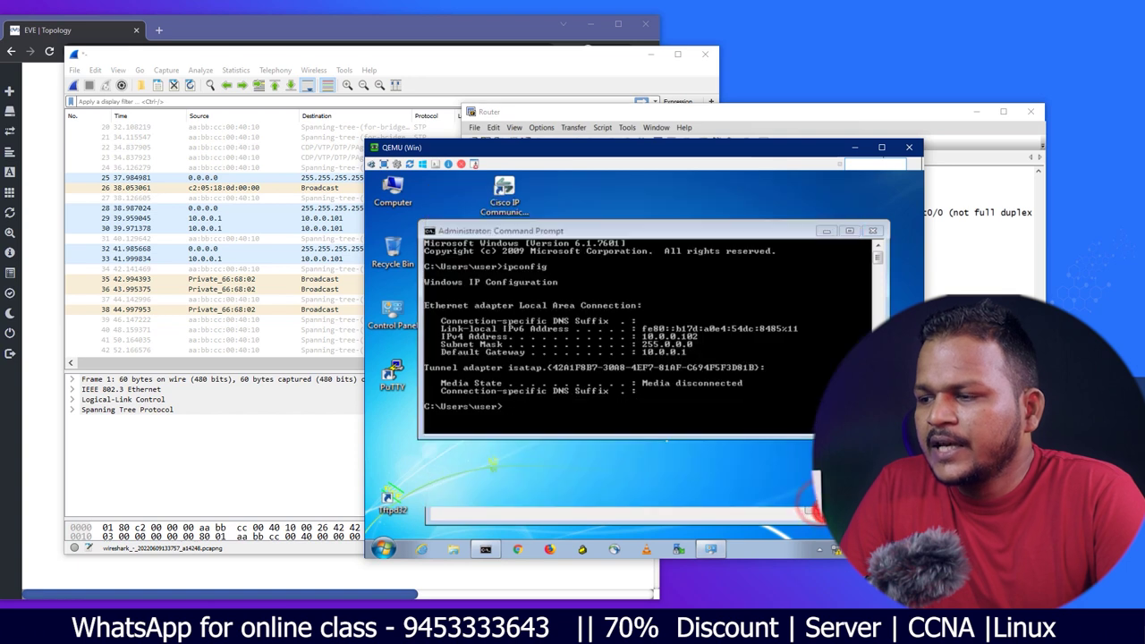
- Exit global configuration mode to the privileged prompt in the Router console
left_click(847, 309)
key("Return")
key("Return")
key("Return")
key("Return")
key("Return")
key("Return")
key("Return")
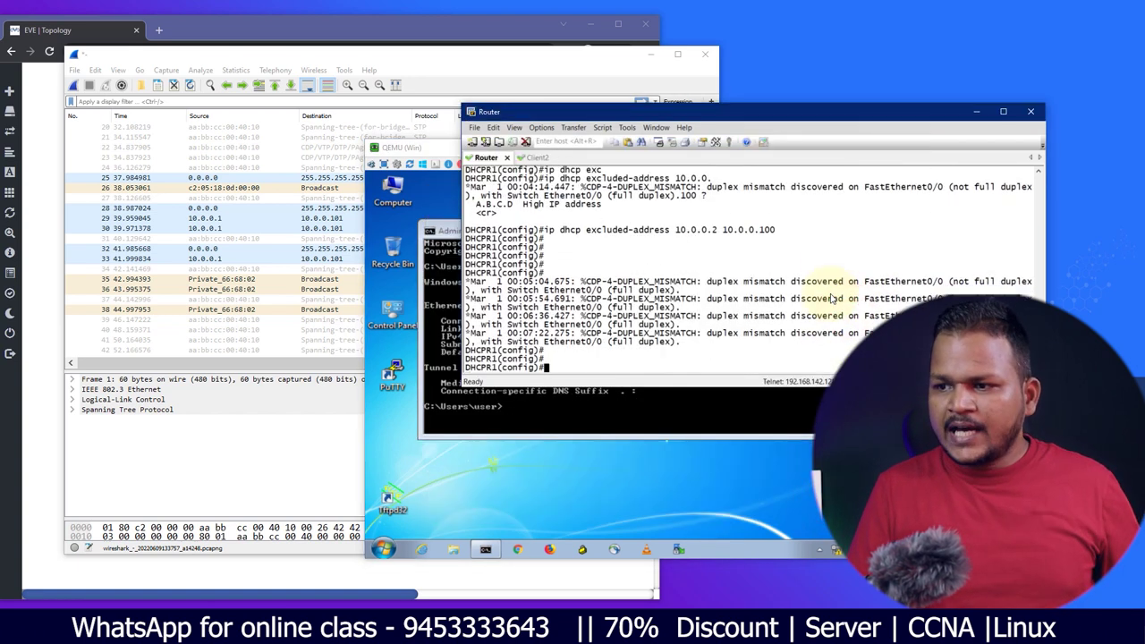
key("Return")
key("Return")
key("Return")
key("ctrl+z")
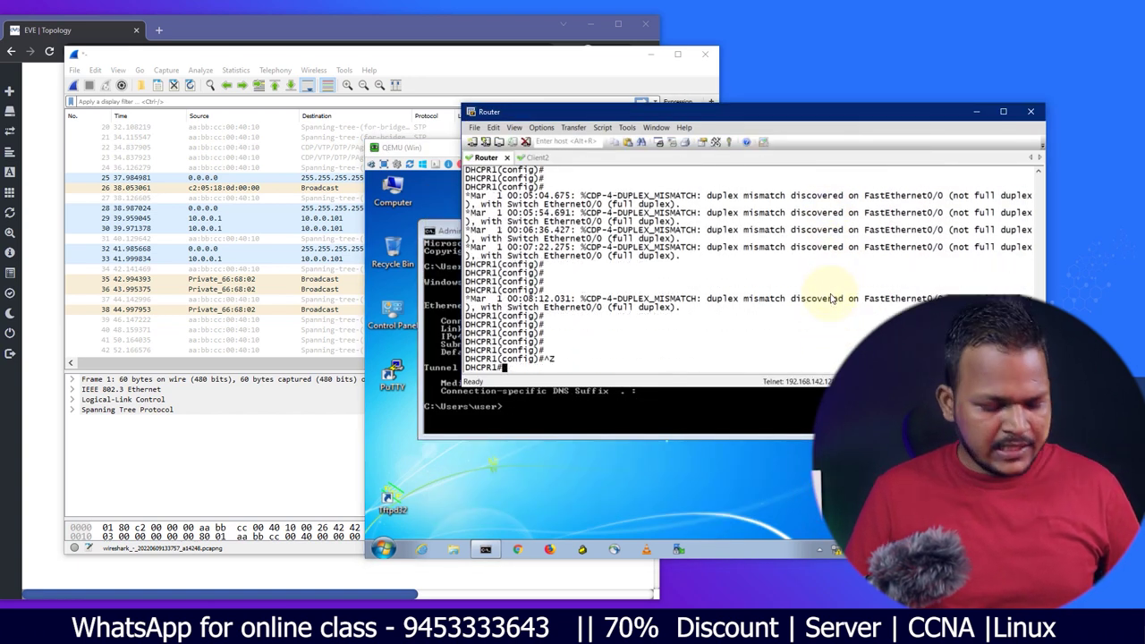
key("Return")
key("Return")
key("Return")
key("Return")
key("Return")
key("Return")
key("Return")
key("Return")
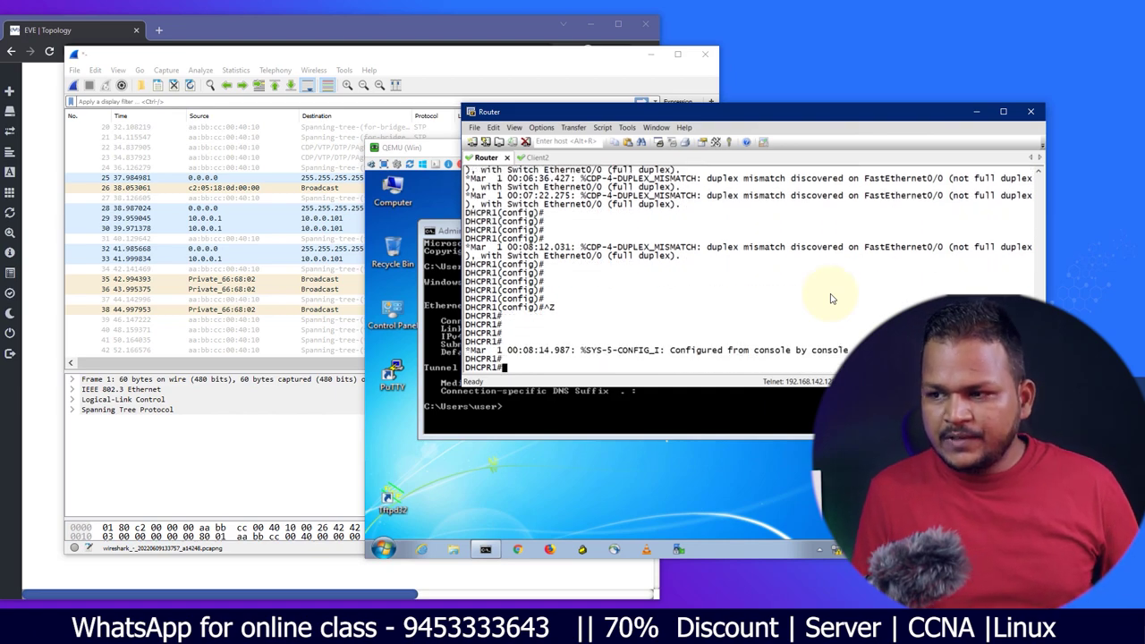
- Query the router's DHCP database with sh ip dhcp database and list the available sh ip dhcp subcommands
type("s")
type("h")
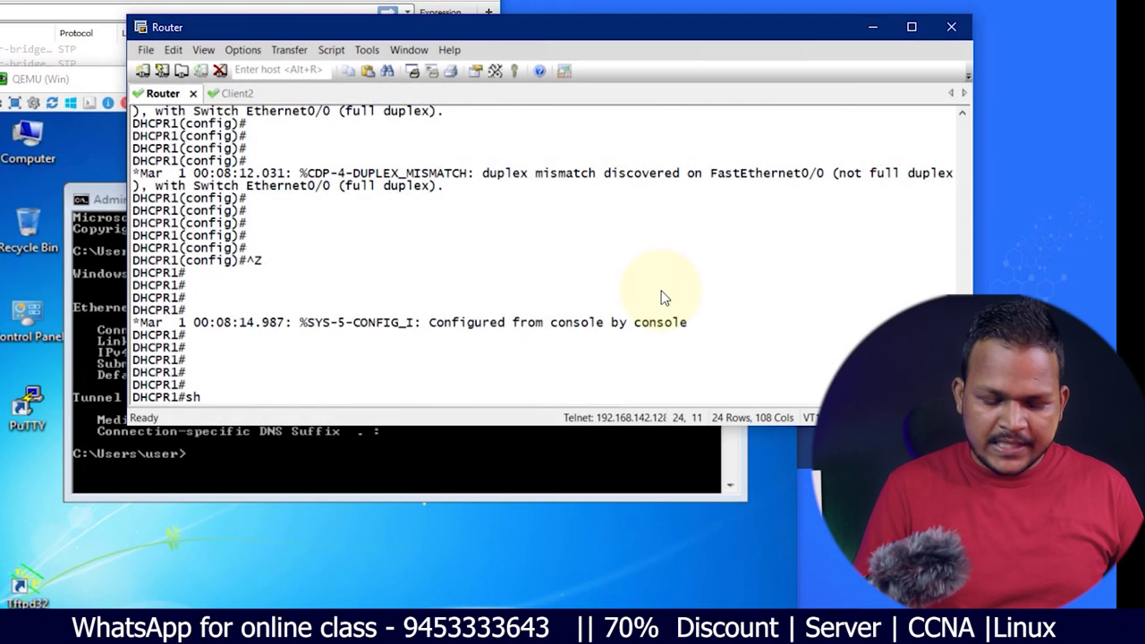
type(" ip dhcp")
key("Tab")
type("dat")
key("Tab")
key("Return")
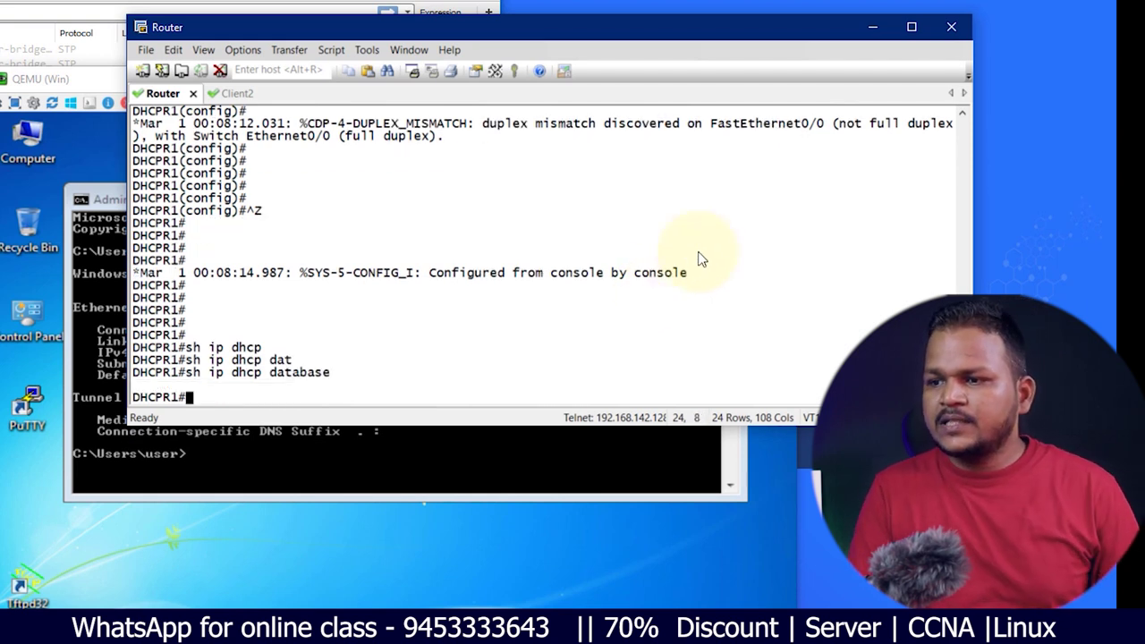
key("Up")
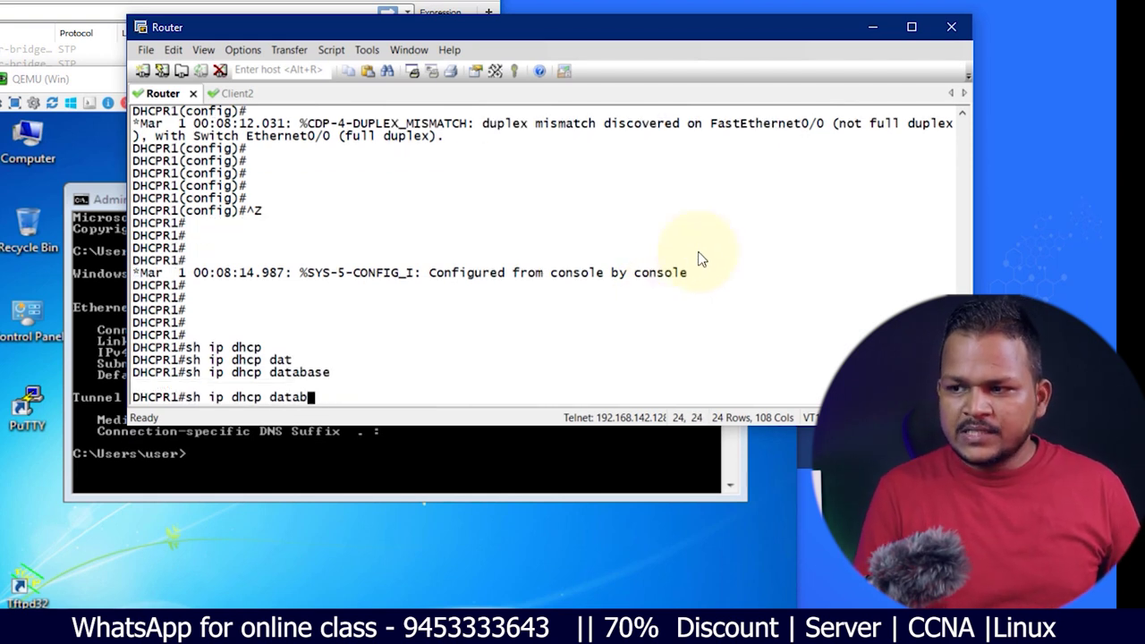
type("?")
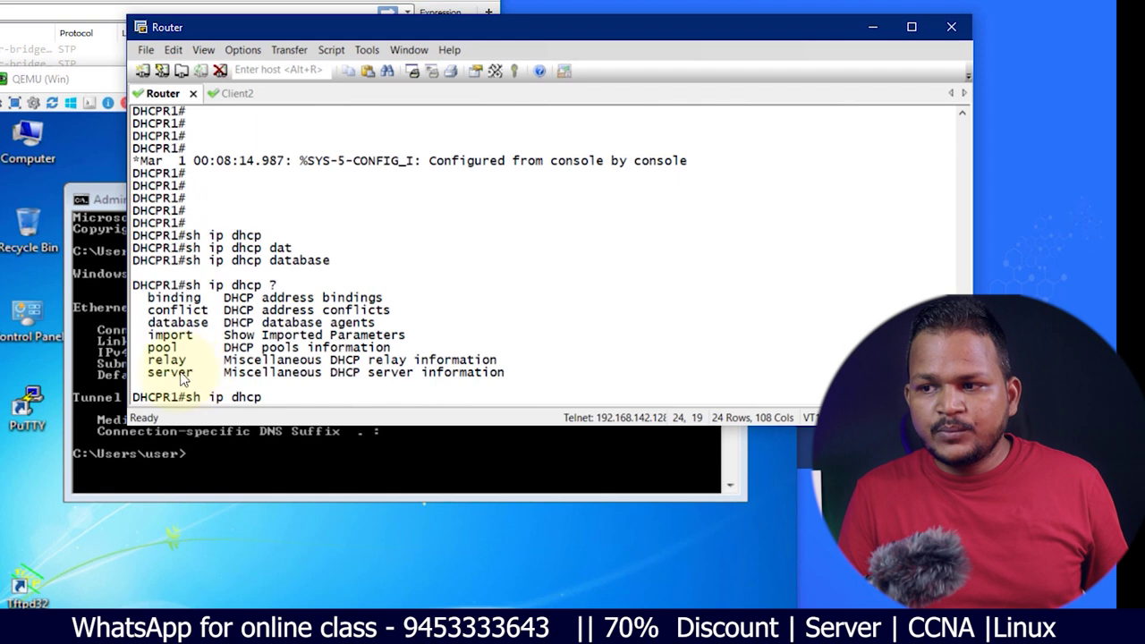
- Display the router's DHCP message counters with sh ip dhcp server statistics and examine the DHCPOFFER count
type("serv")
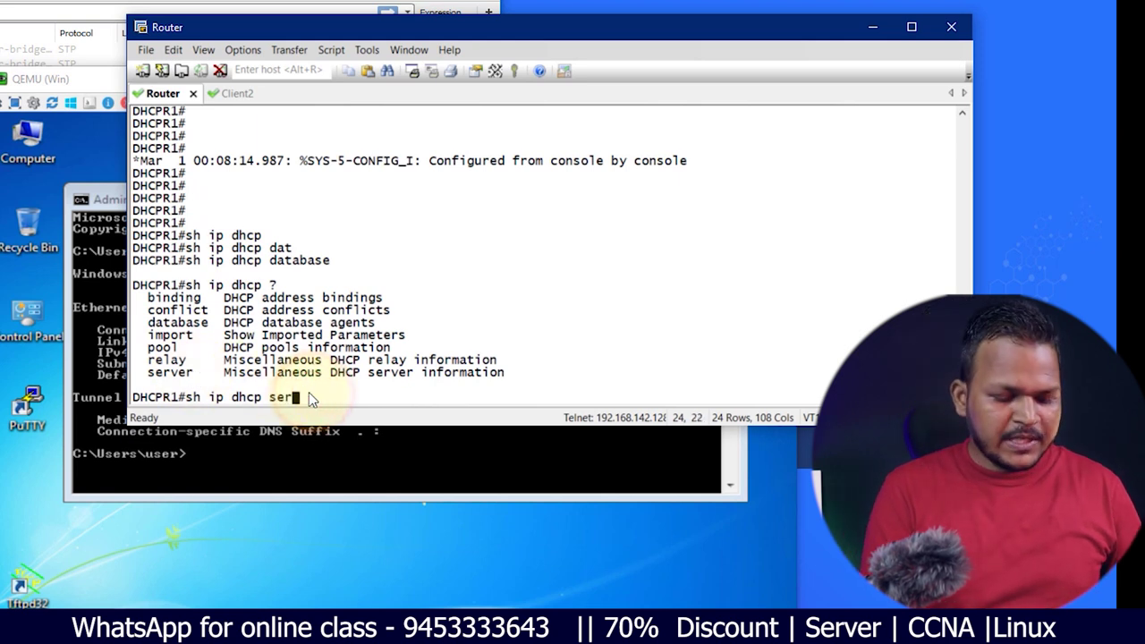
key("Tab")
key("Return")
key("Up")
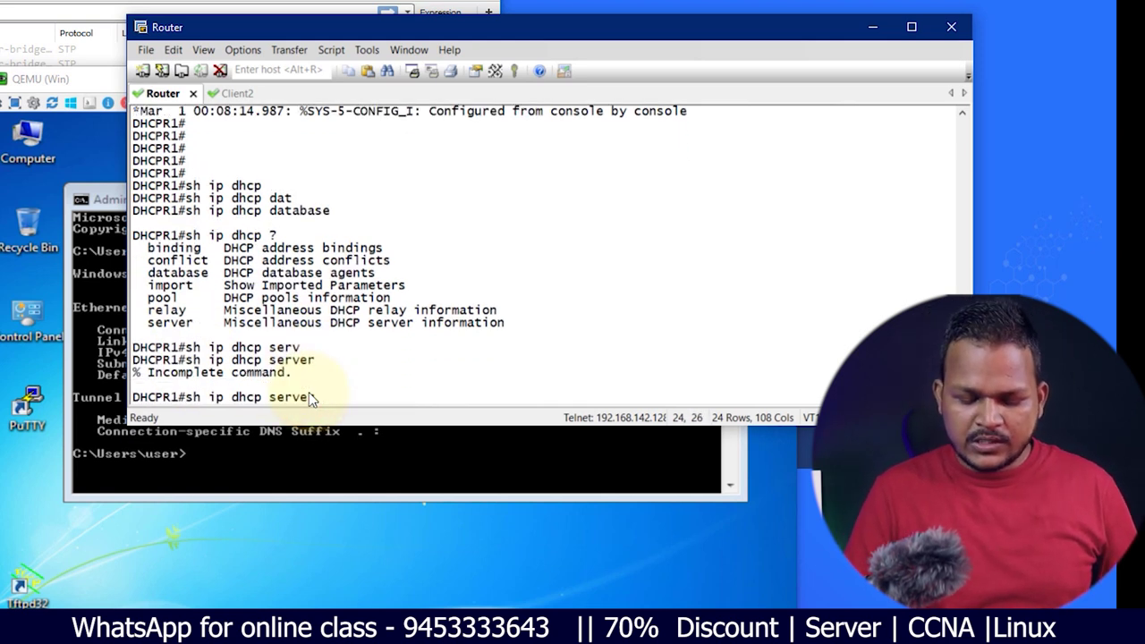
type("?")
type("sta")
key("Tab")
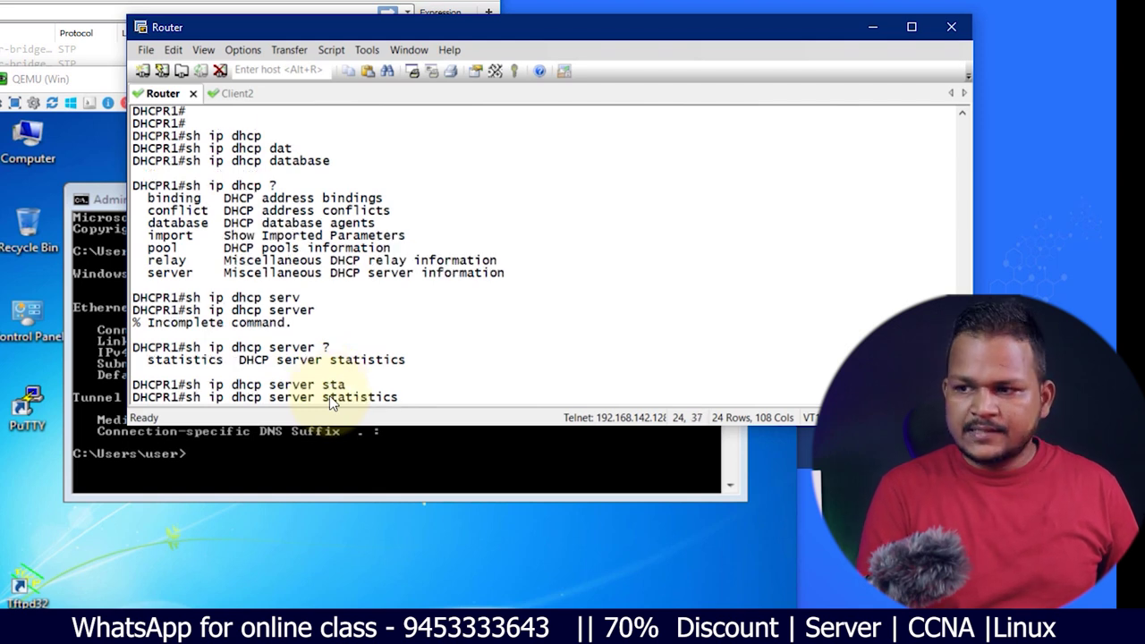
key("Return")
key("Return")
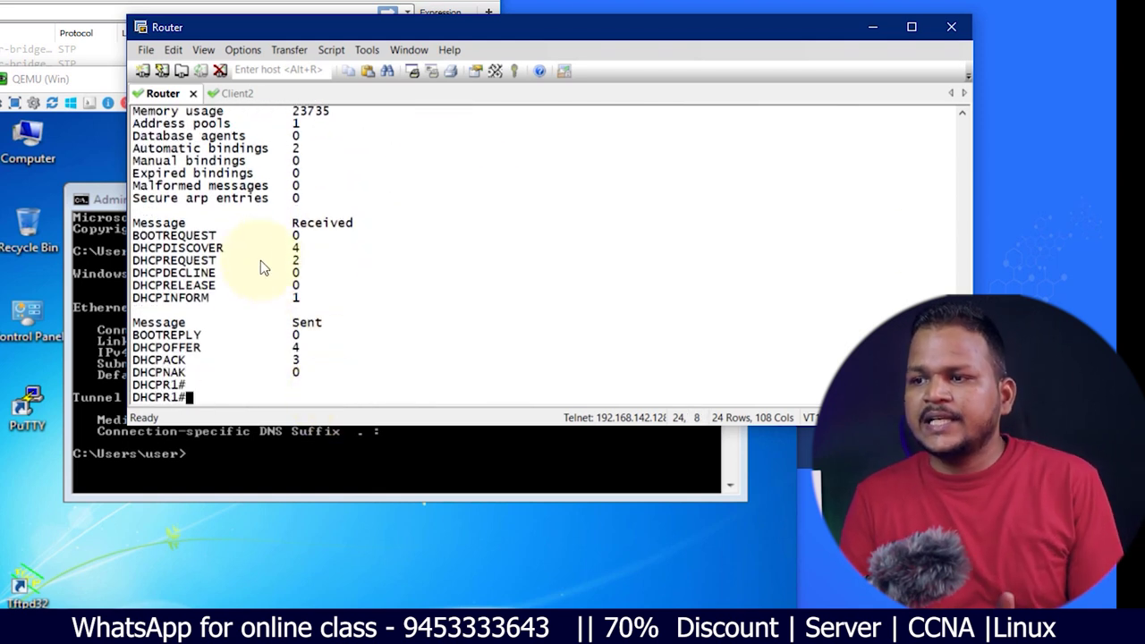
double_click(296, 347)
scroll(289, 337, "up", 2)
scroll(309, 304, "down", 2)
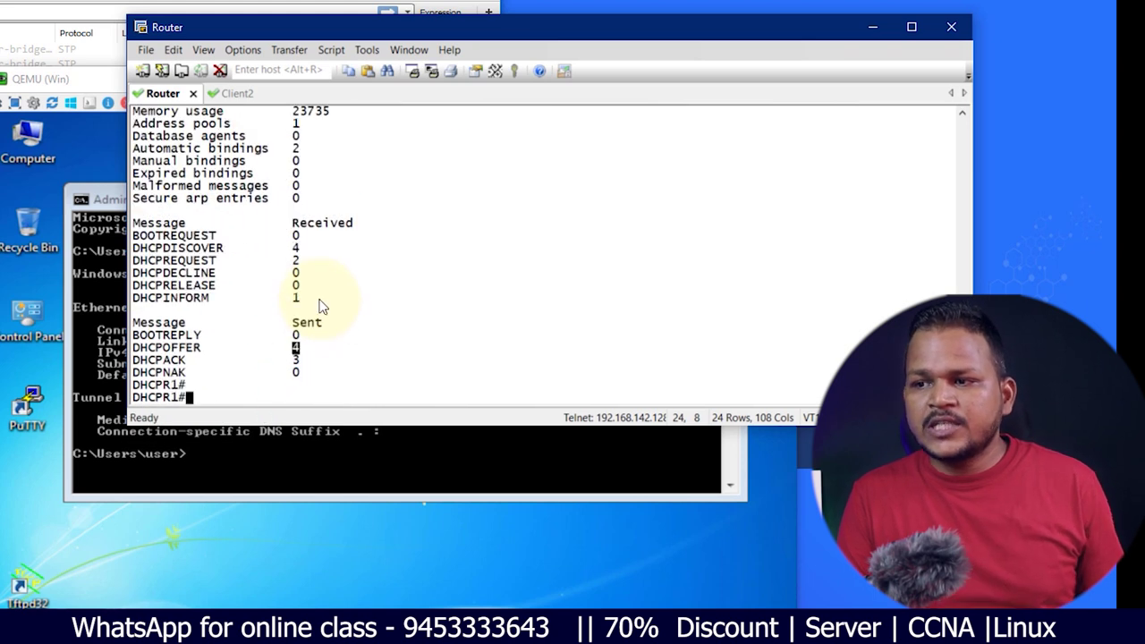
- Display the router's DHCP leases with sh ip dhcp binding and check the addresses assigned to the clients
key("Return")
key("Return")
type("sh ip dhcp server statistics")
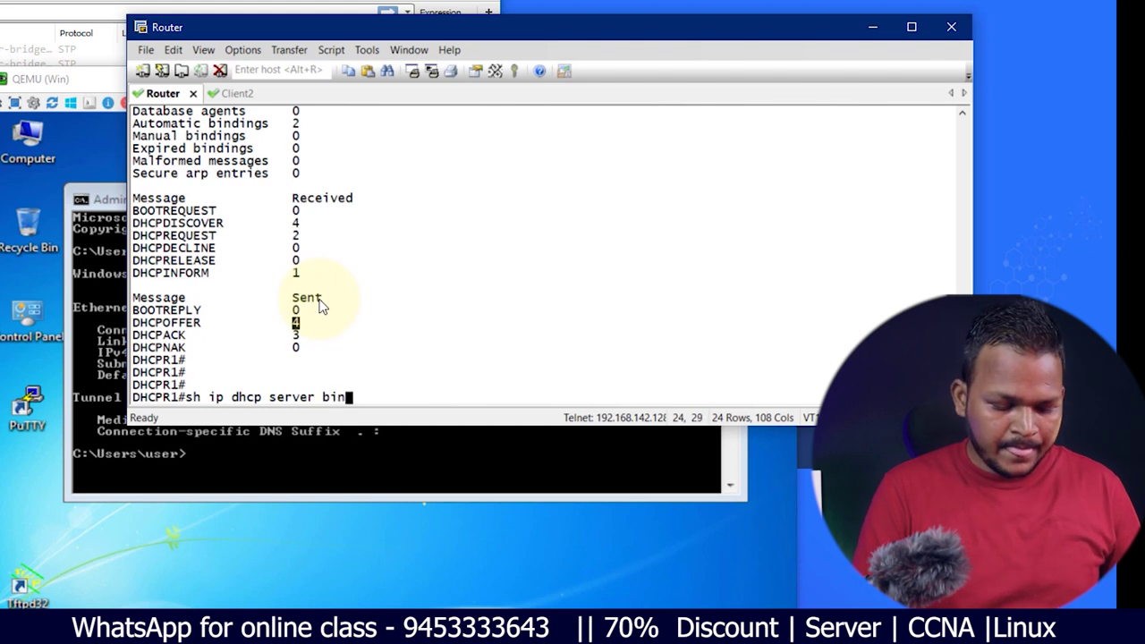
key("Return")
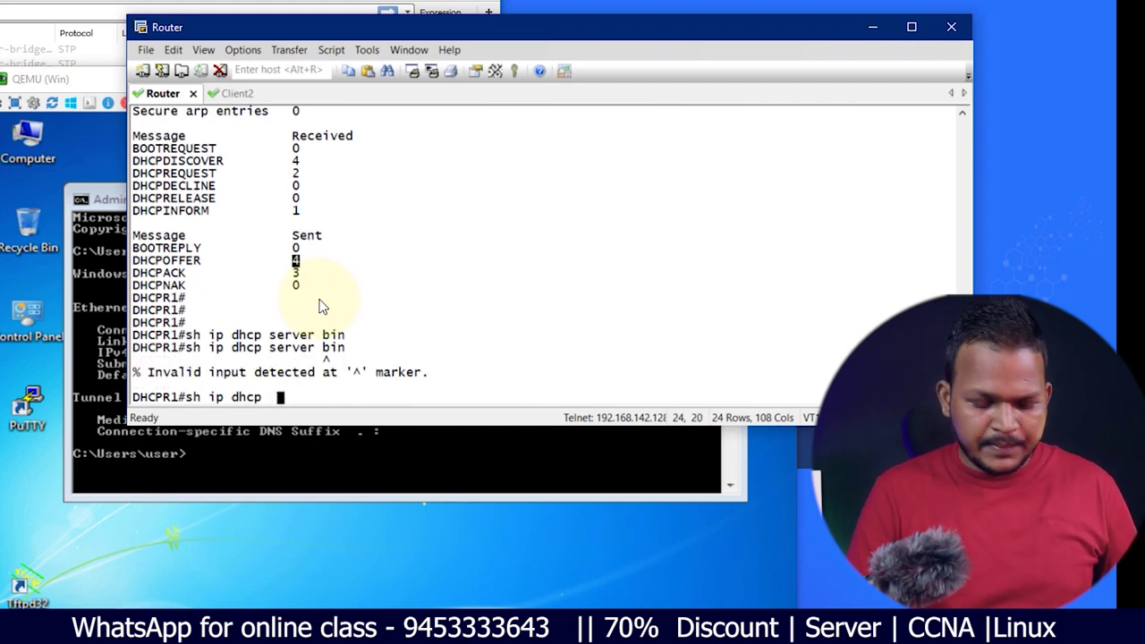
key("Tab")
key("Return")
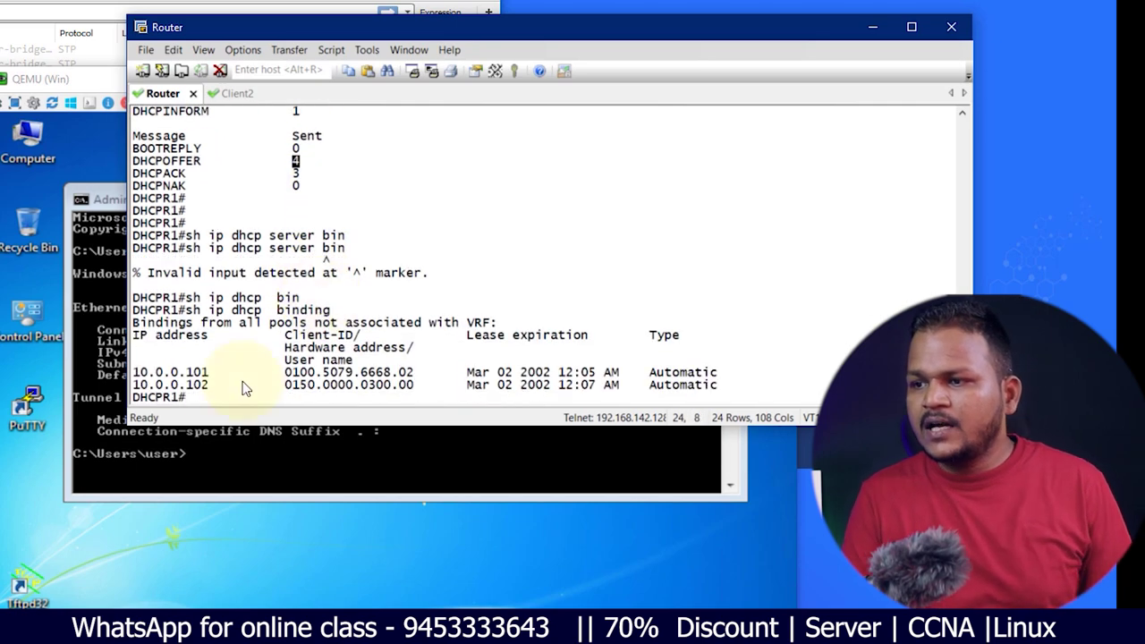
left_click_drag(179, 372, 238, 385)
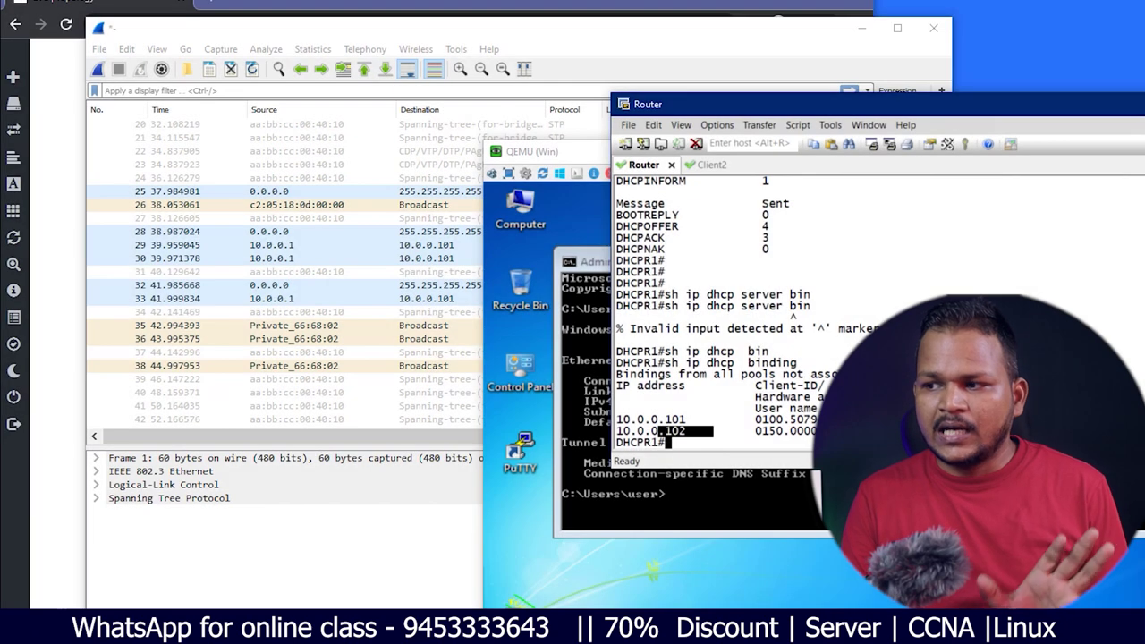
- Switch to Wireshark, maximize its window and filter the captured packets by dhcp
left_click(544, 38)
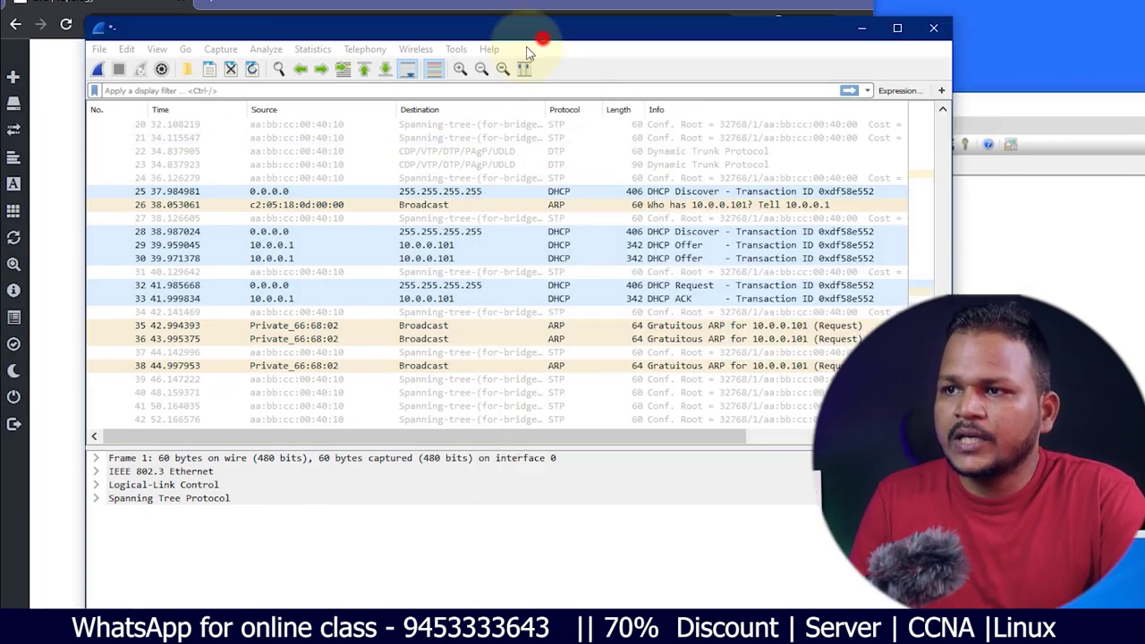
left_click(894, 28)
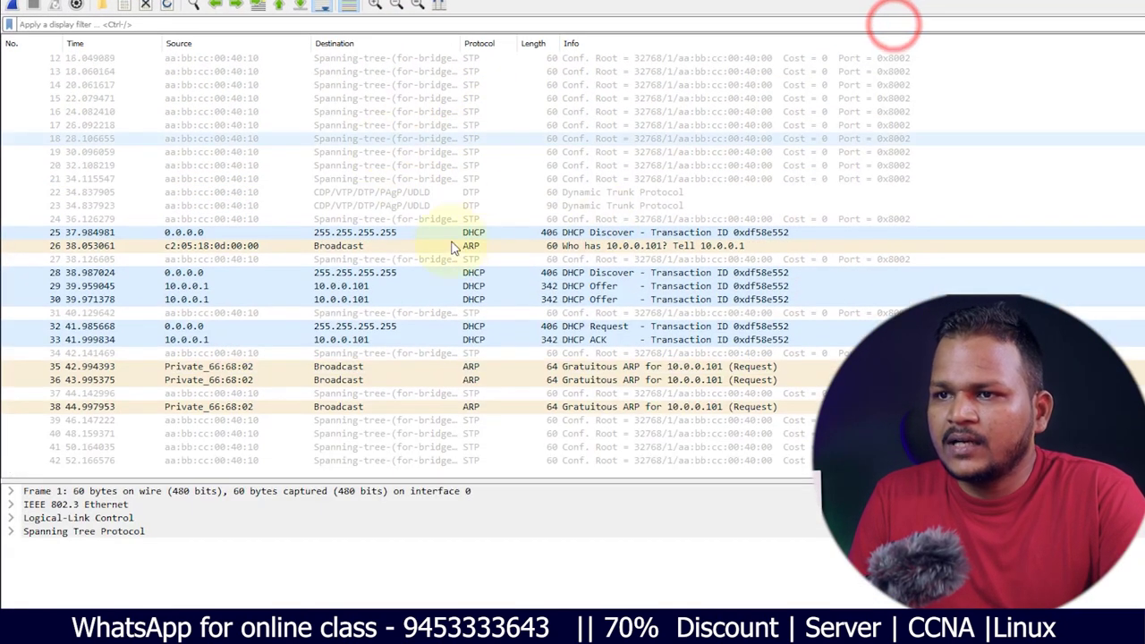
left_click(107, 24)
type("dhcp")
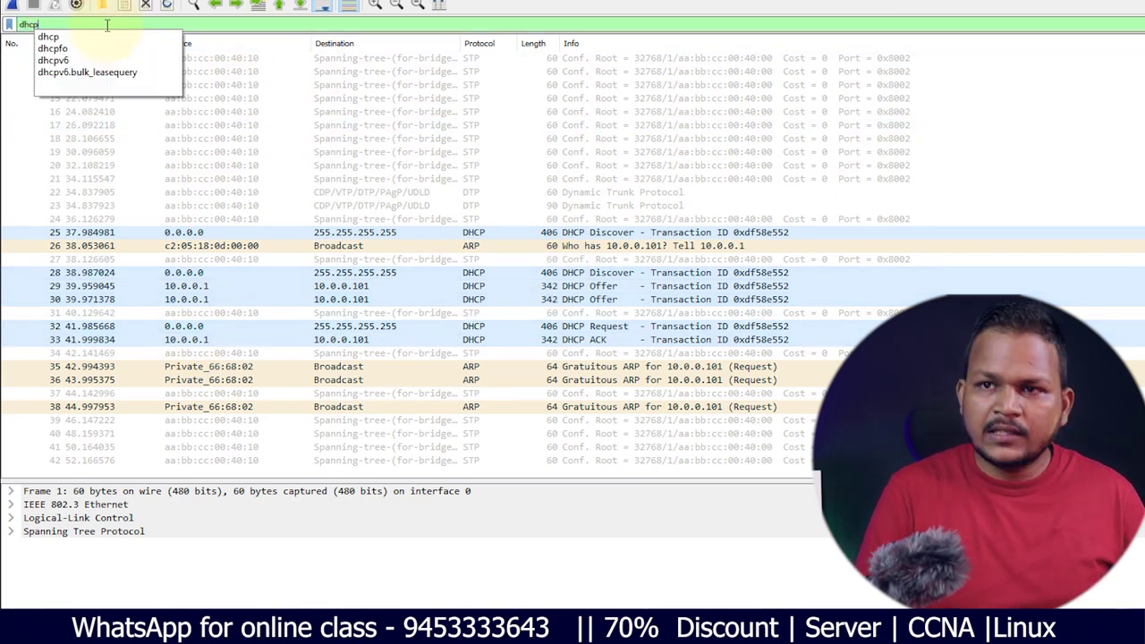
left_click(55, 37)
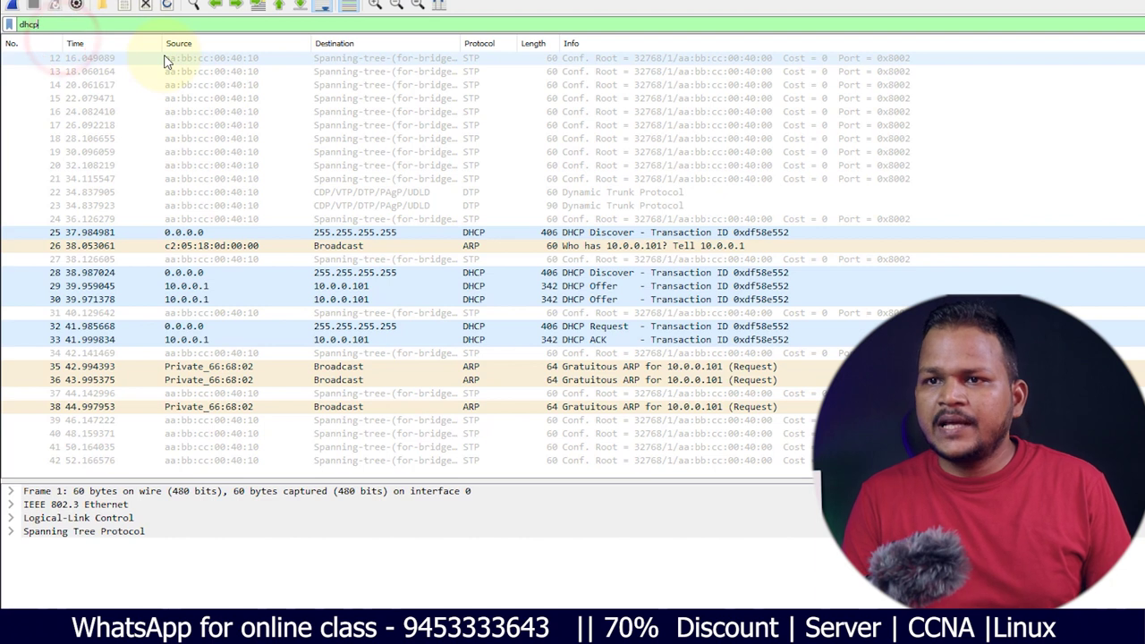
key("Return")
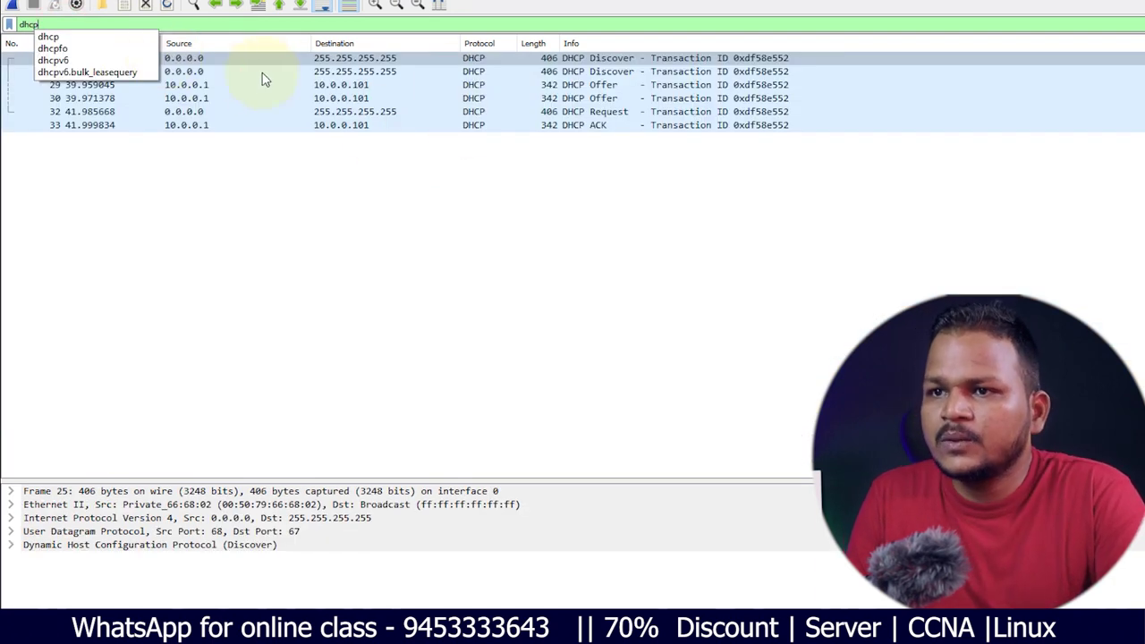
- Examine the DHCP Discover, Request and ACK packets in the filtered packet list
left_click(277, 62)
left_click(179, 58)
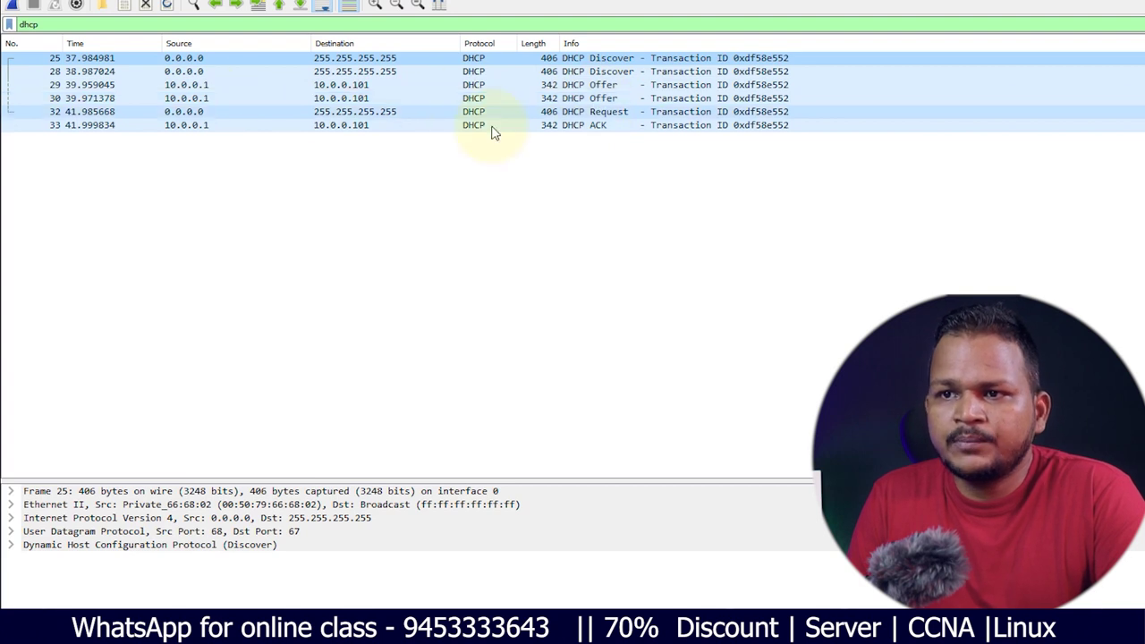
left_click(614, 114)
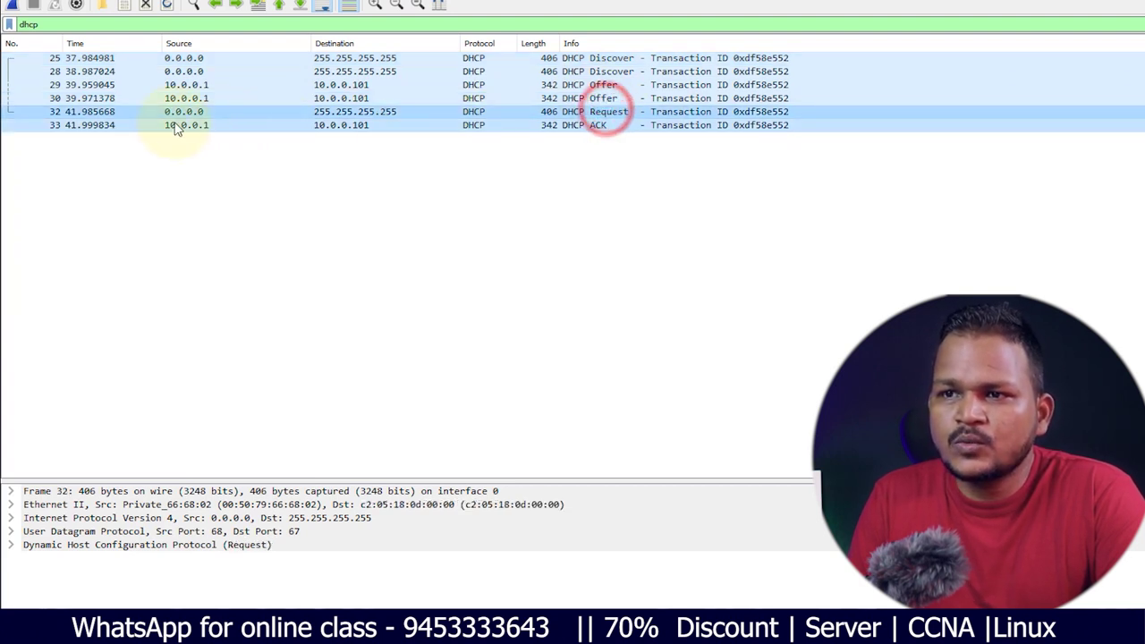
left_click(341, 127)
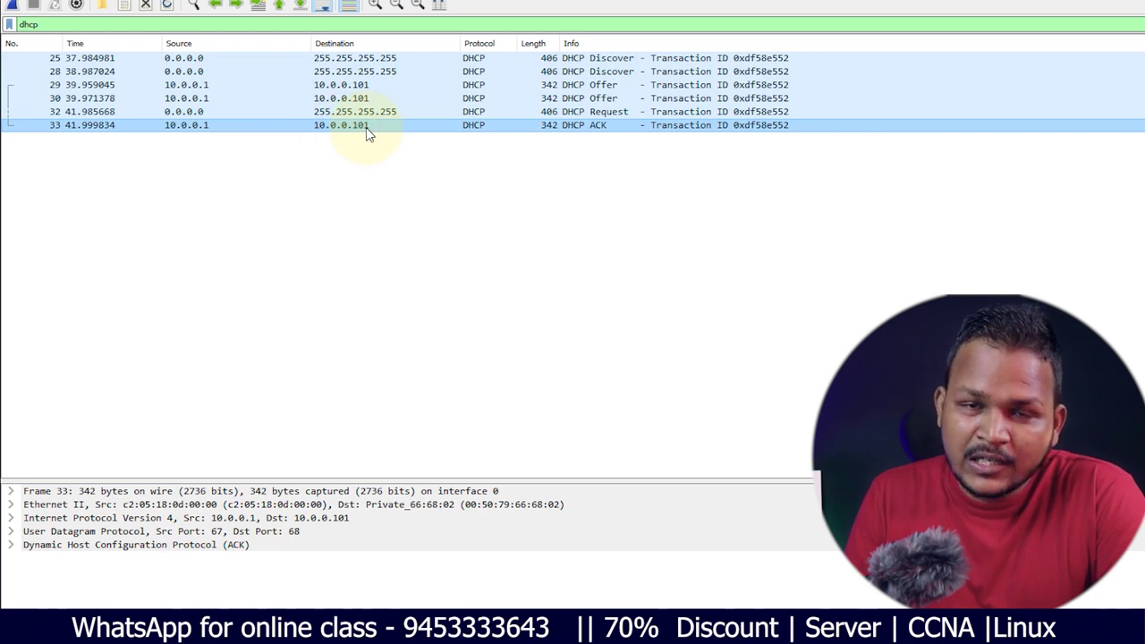
- Open the capture's Flow Graph in a maximized window and examine the DHCP message exchange
left_click(227, 0)
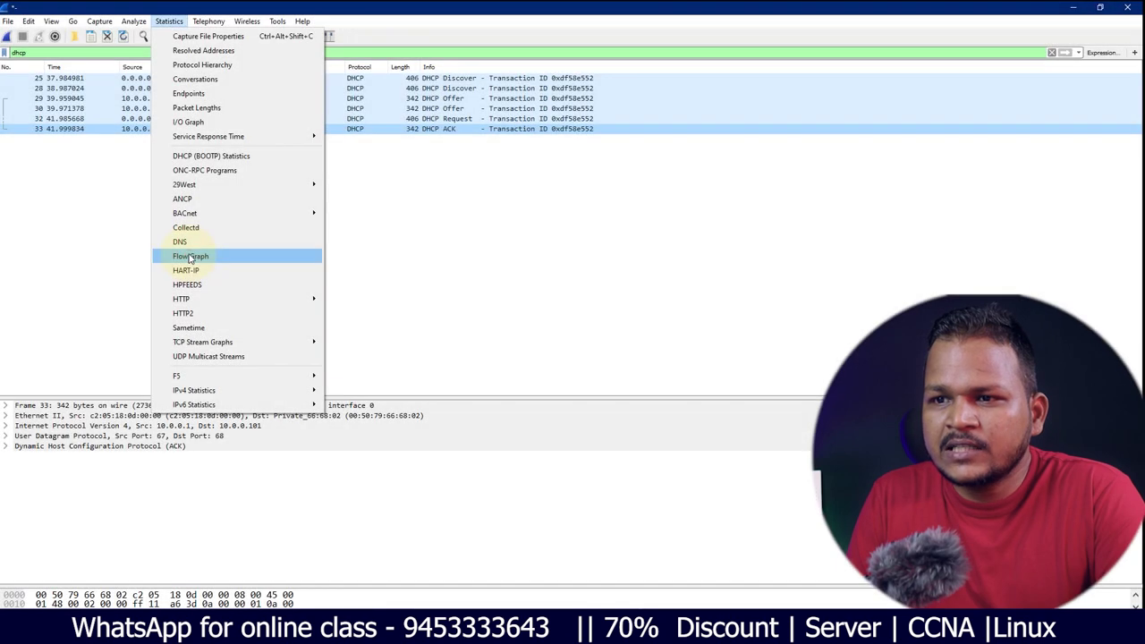
left_click(190, 256)
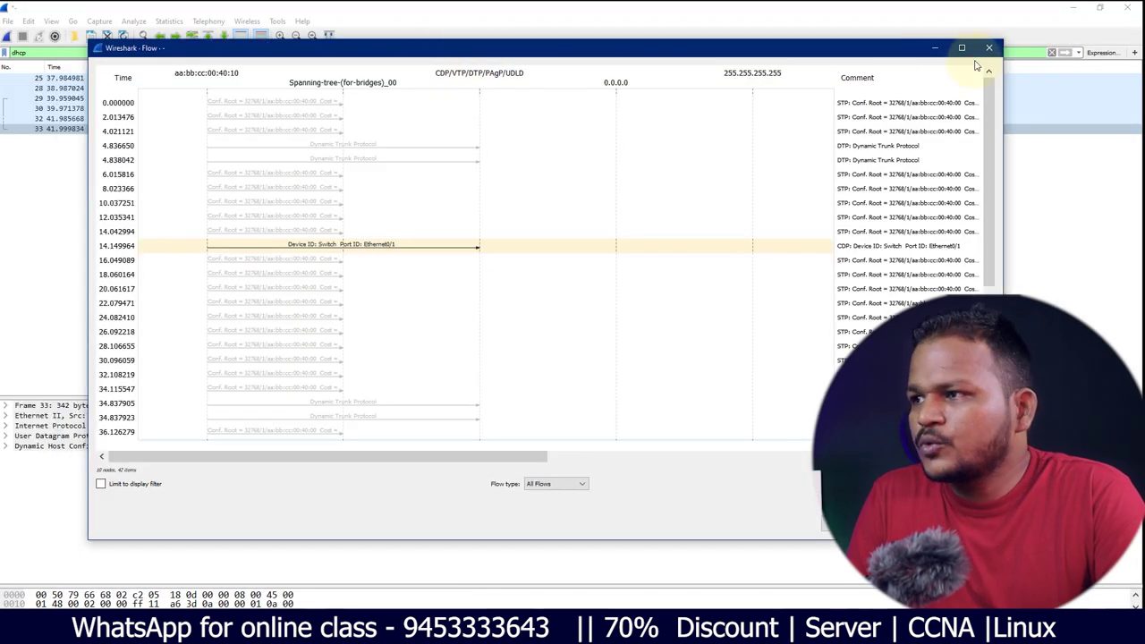
left_click(968, 49)
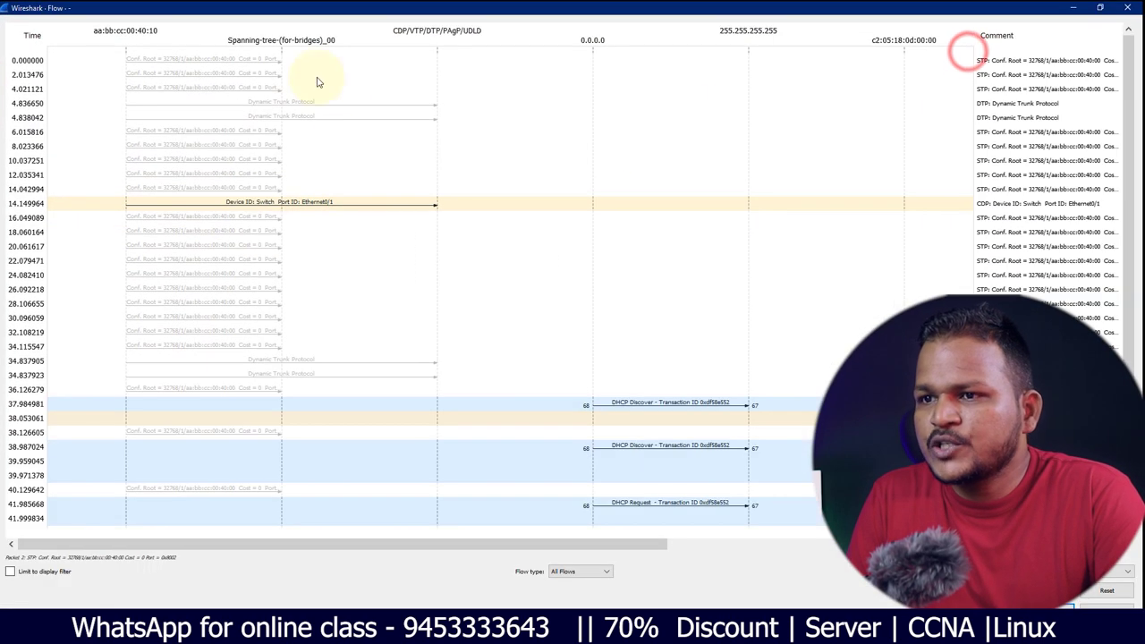
scroll(727, 425, "down", 2)
scroll(680, 331, "down", 1)
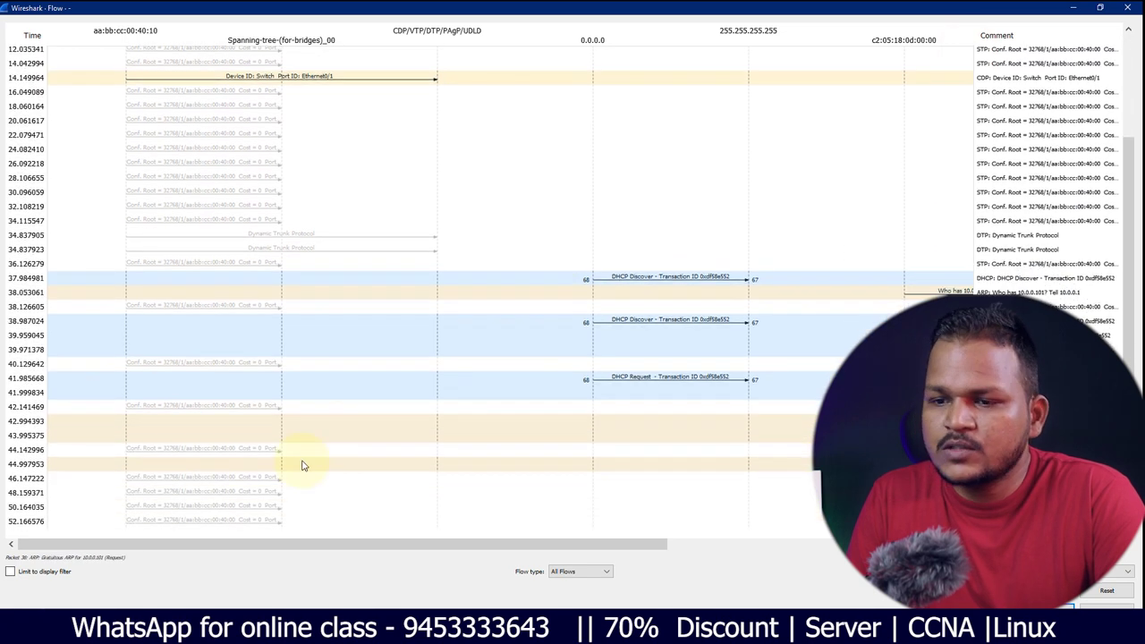
- Limit the flow graph to the display filter and examine the DHCP Discover, Offer and ACK messages between client and server
left_click(31, 577)
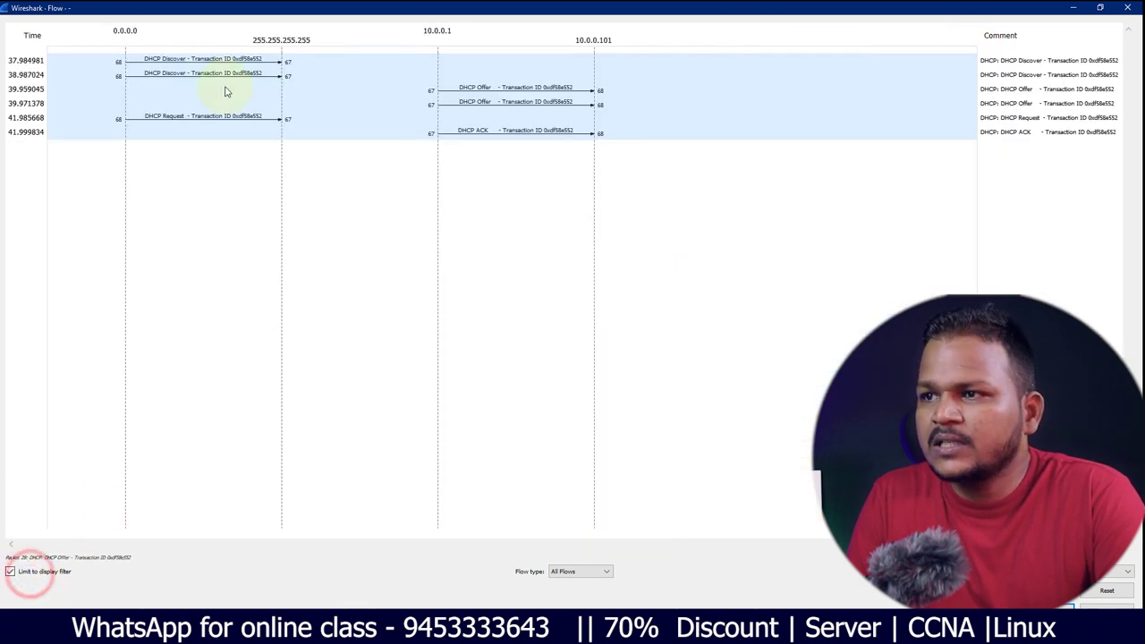
left_click(118, 62)
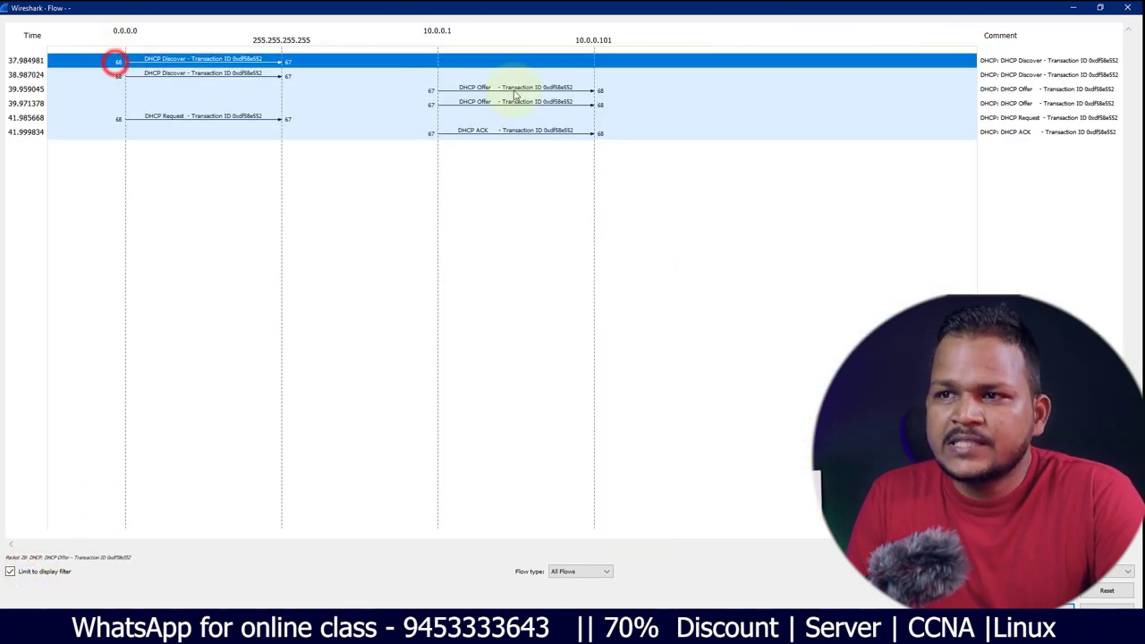
left_click(429, 93)
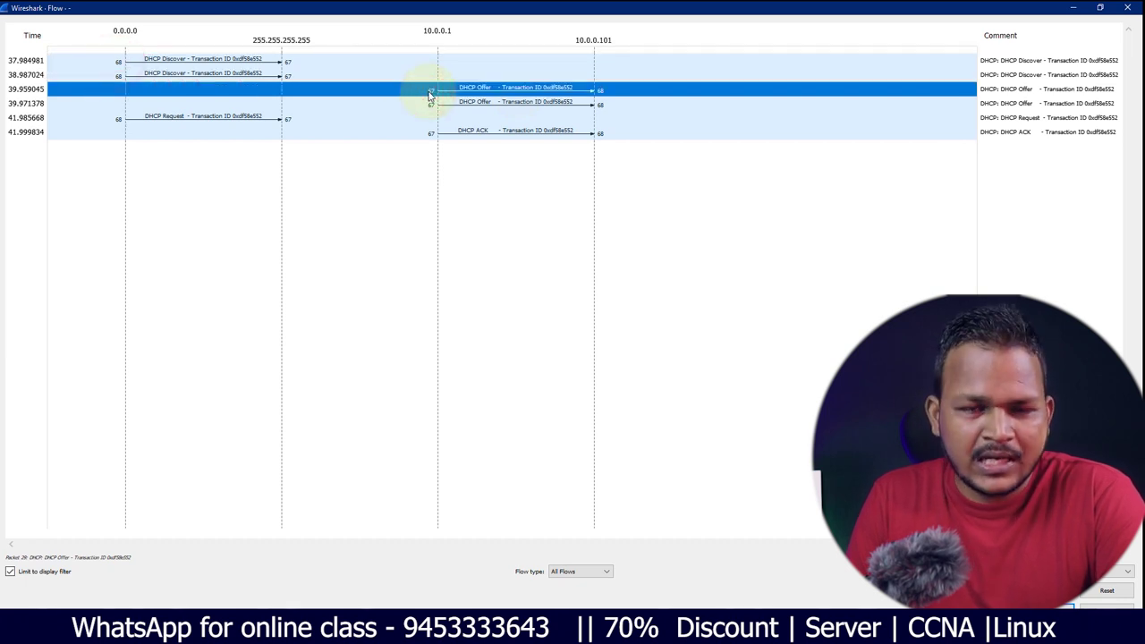
left_click(435, 105)
left_click(475, 90)
left_click(476, 103)
left_click(475, 132)
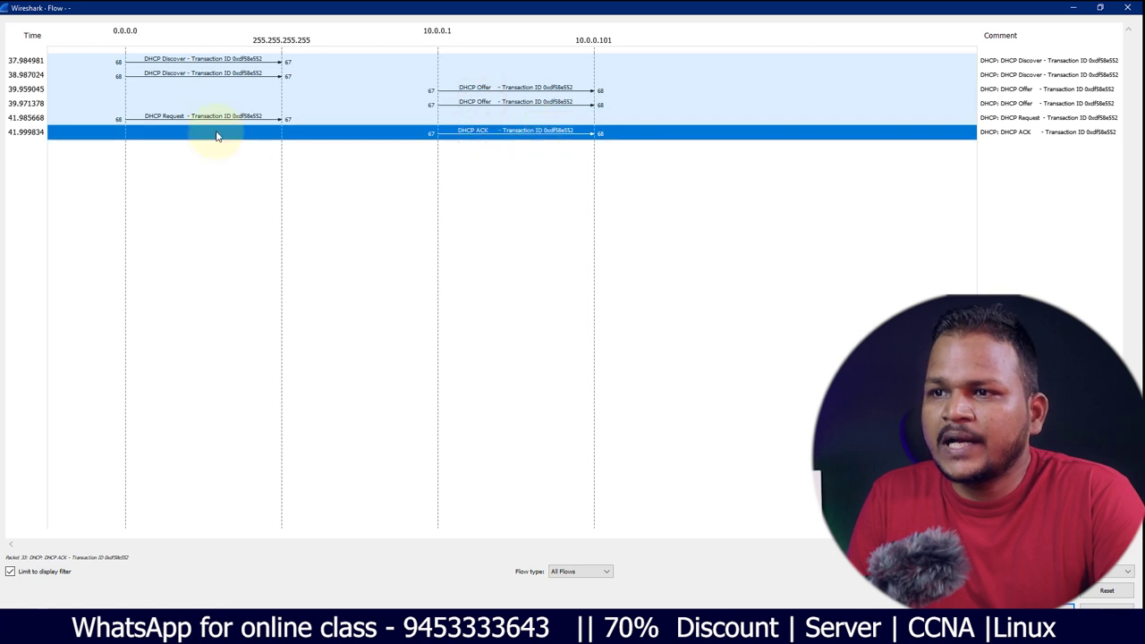
- Remove the display-filter limit from the flow graph and inspect the DHCP Request there and the DHCP ACK in the packet list
left_click(11, 572)
scroll(358, 447, "down", 3)
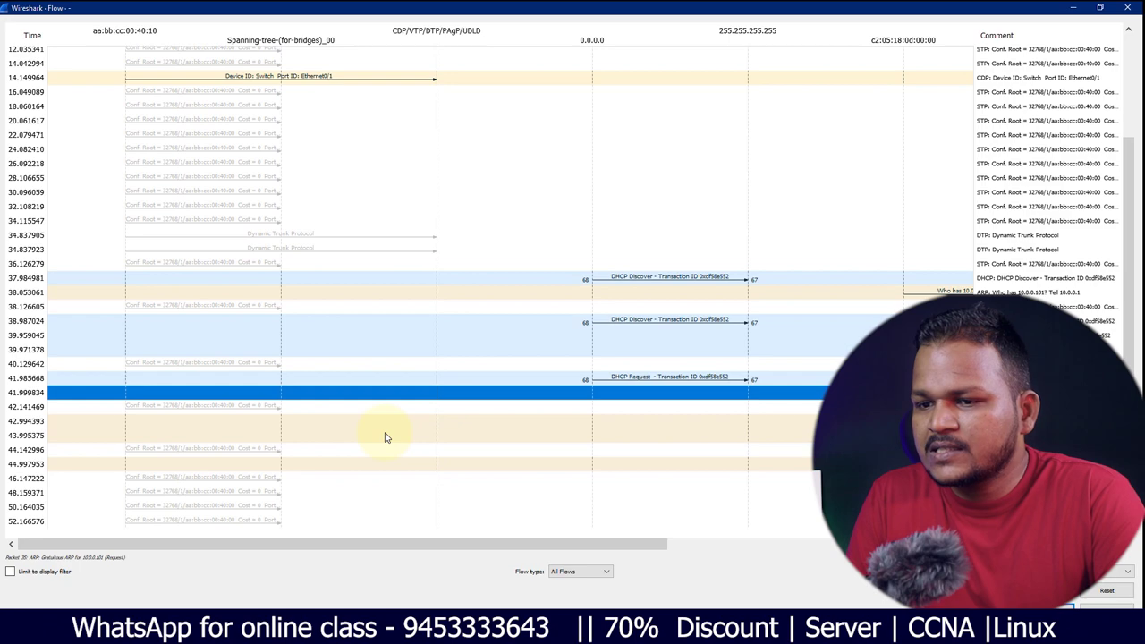
left_click(667, 379)
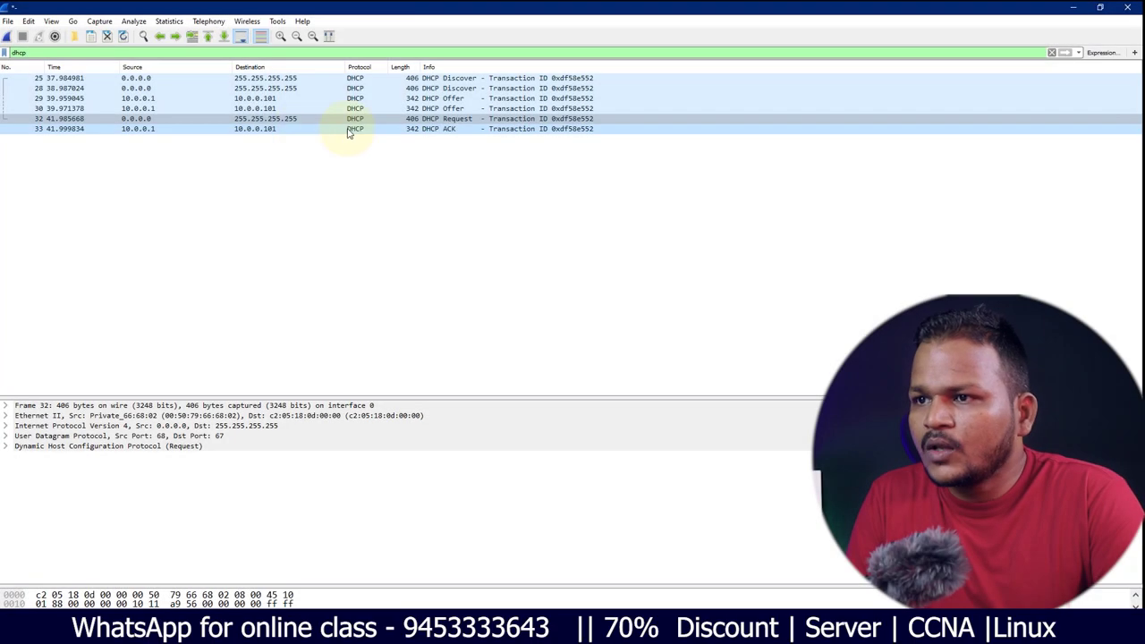
left_click(256, 128)
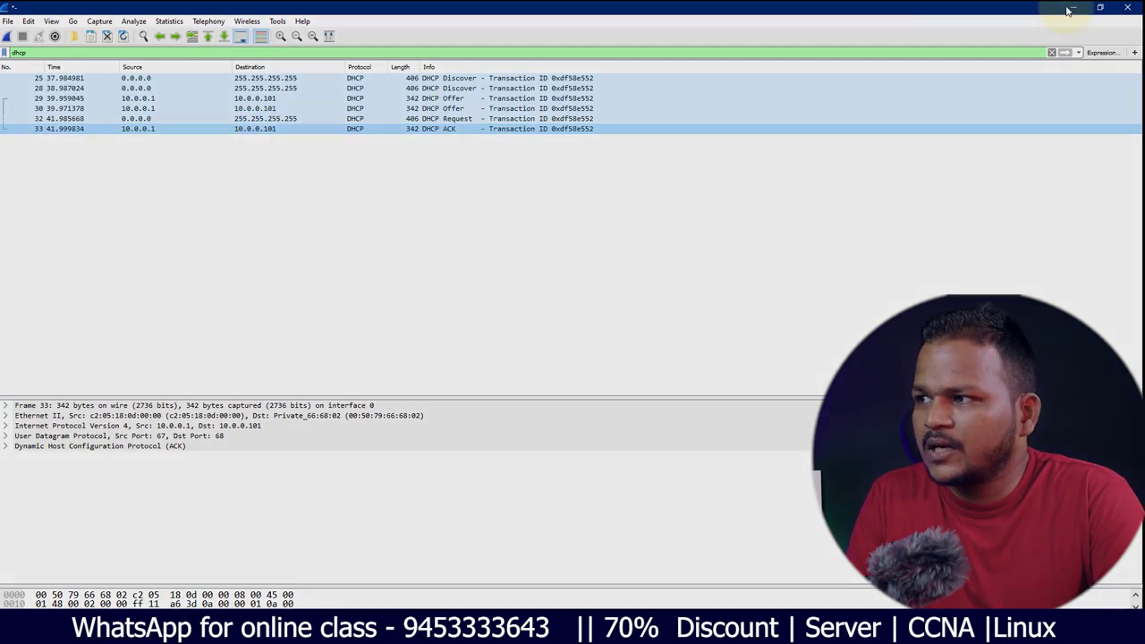